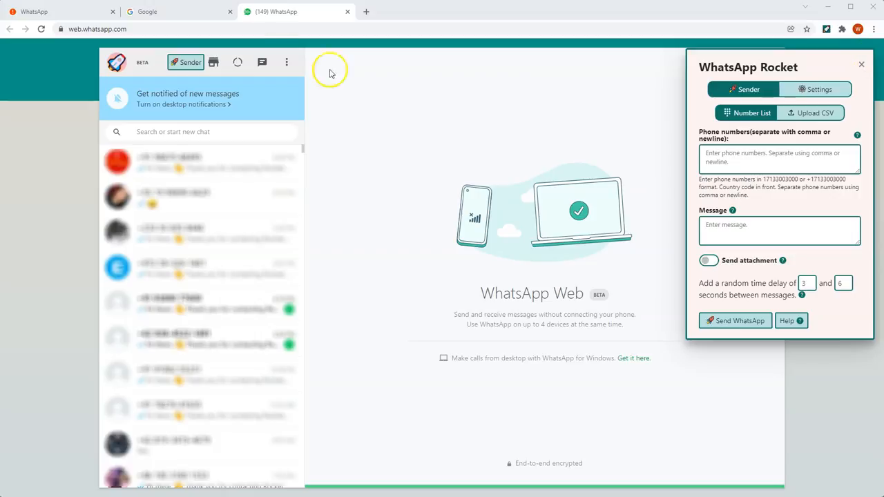
Step: Hide and show the WhatsApp Rocket panel with the Sender toggle above the chat list
click(178, 65)
click(178, 65)
click(178, 66)
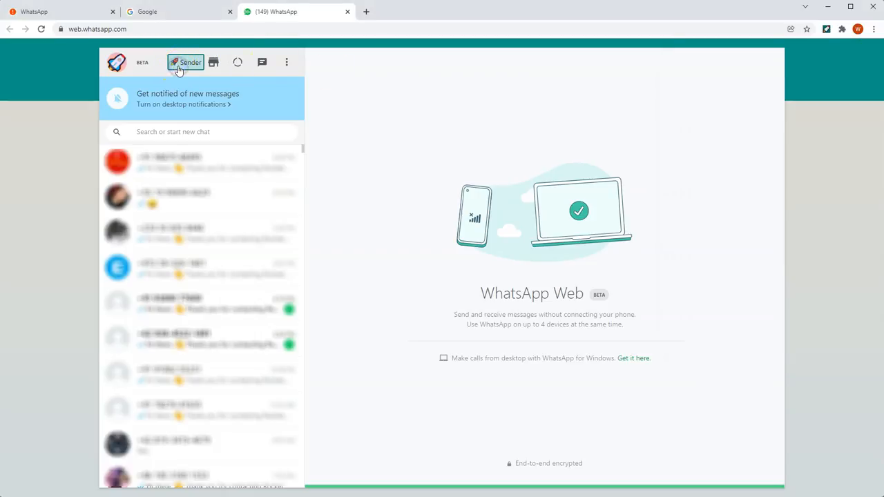
click(178, 66)
click(178, 65)
click(179, 66)
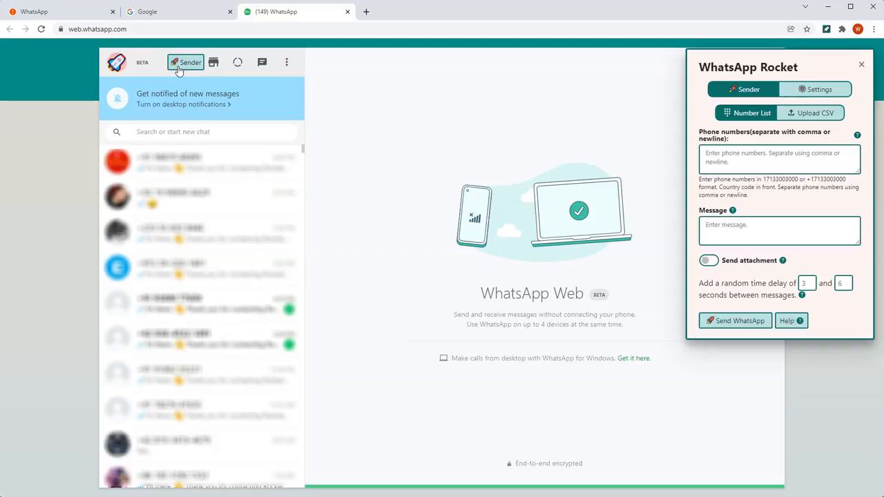
Step: Open the first chat in the list, toggle the WhatsApp Rocket panel from its message bar, and close the panel
click(182, 157)
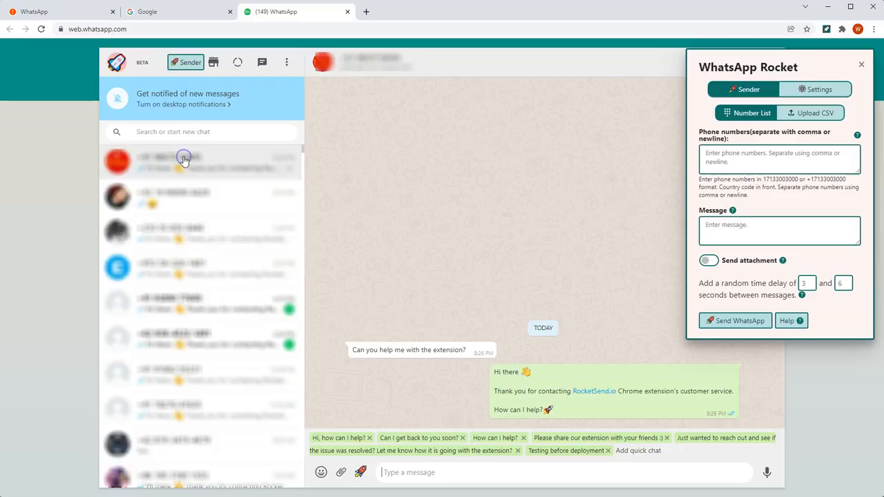
click(360, 474)
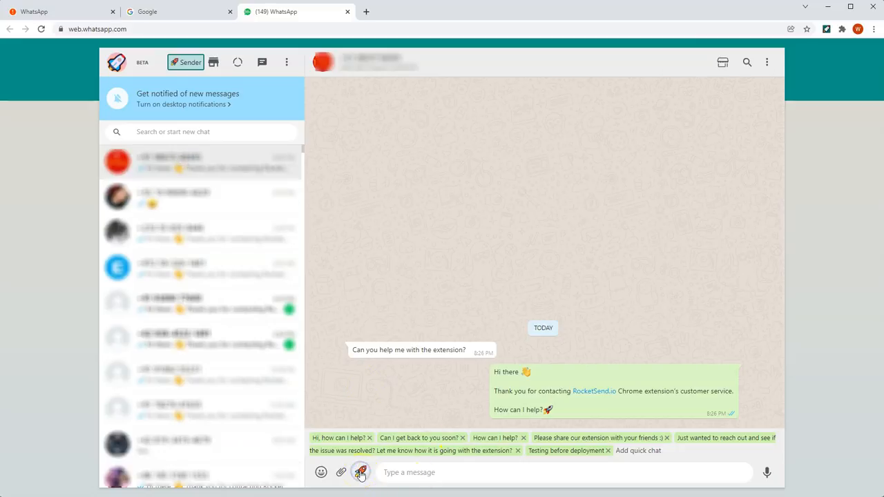
click(360, 474)
click(361, 474)
click(361, 474)
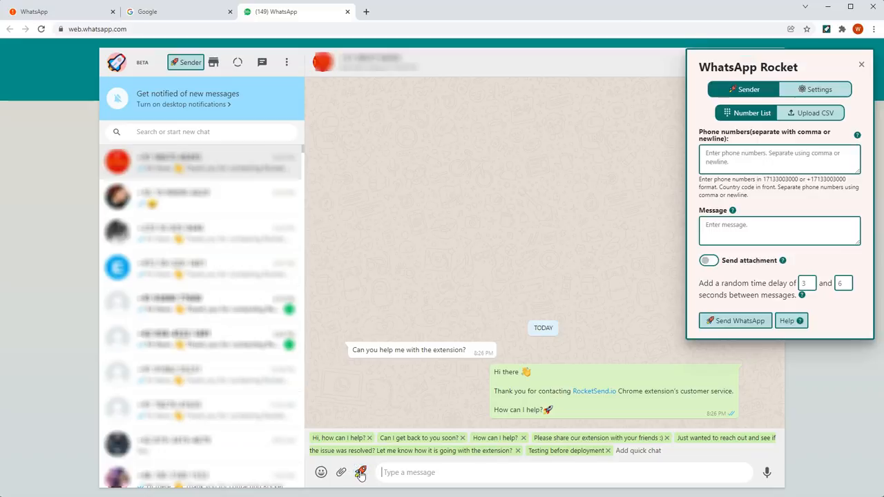
click(862, 69)
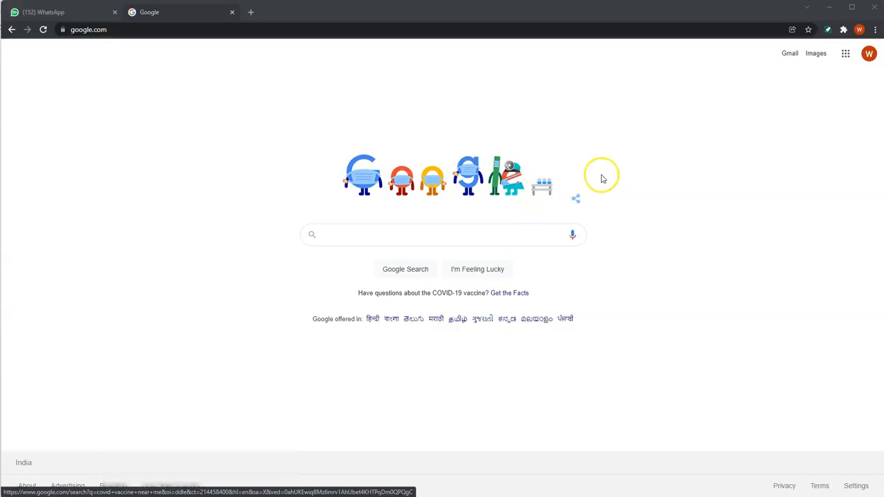
Step: Launch WhatsApp Rocket on WhatsApp Web from the browser extension and pin the WA Web Messenger extension
click(827, 33)
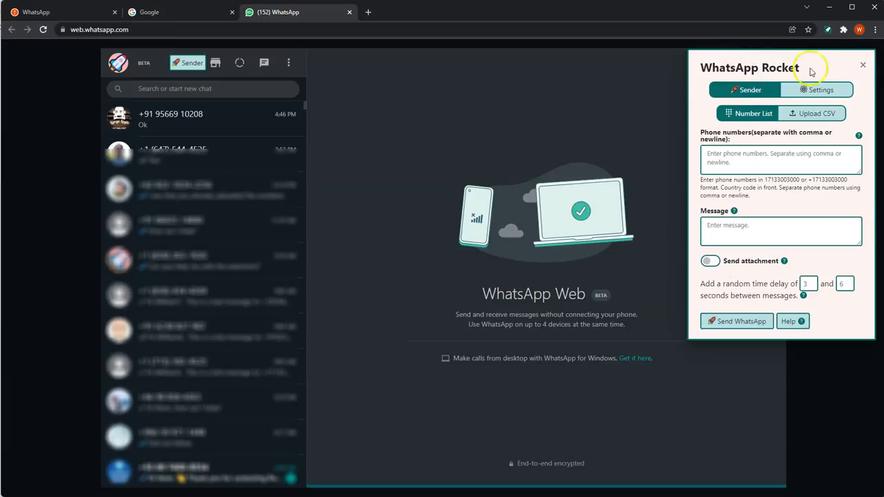
click(843, 30)
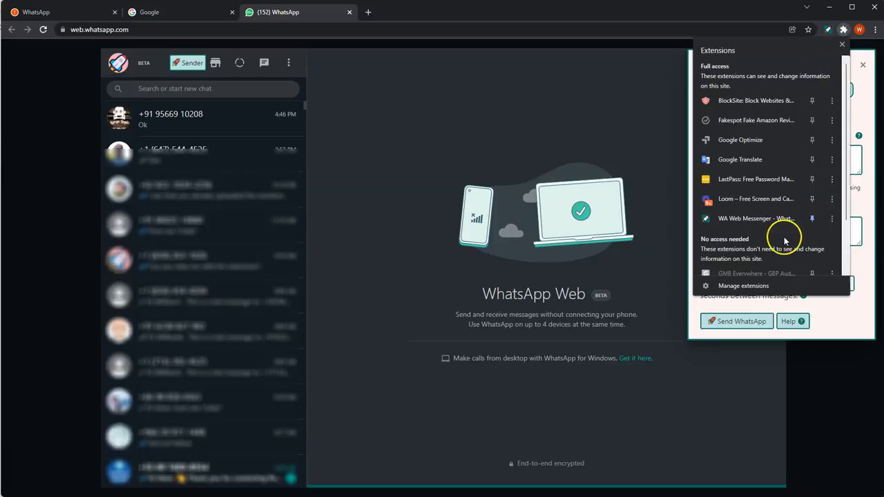
click(814, 221)
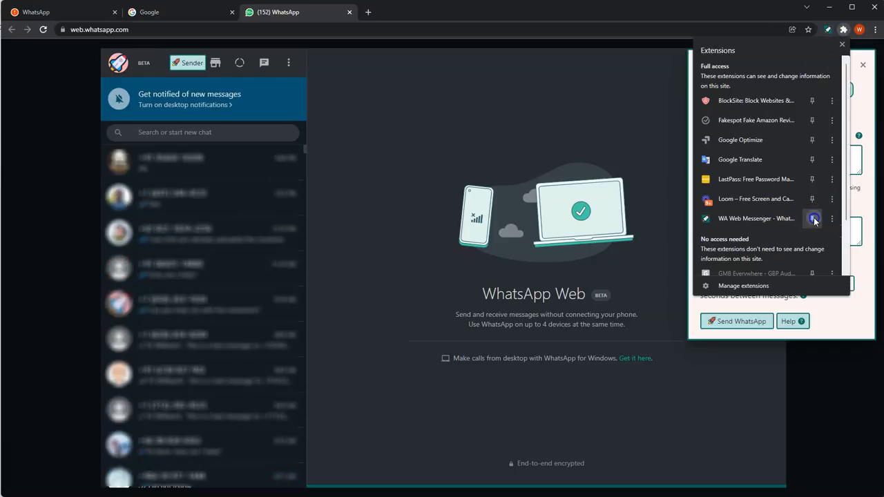
click(815, 221)
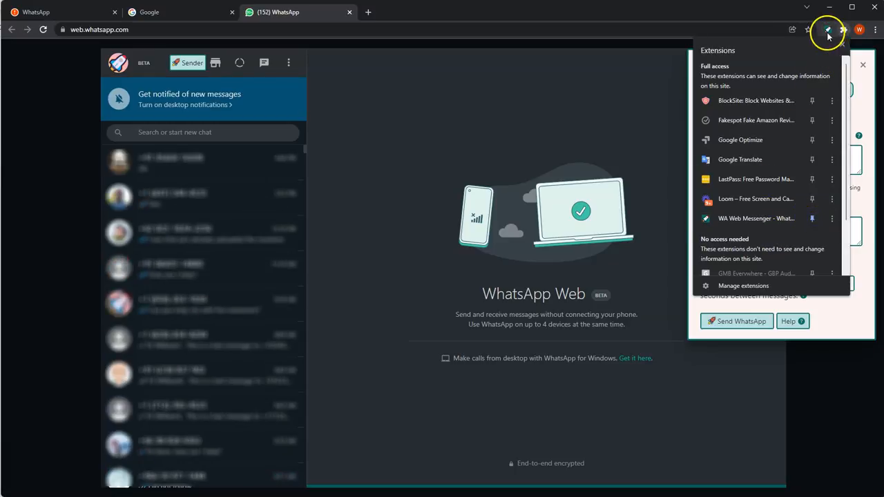
click(515, 250)
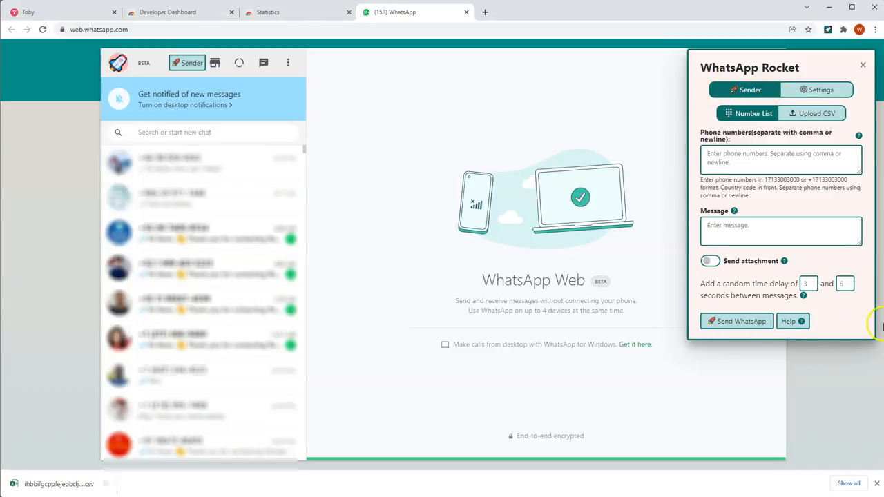
Step: Review the report options in WhatsApp Rocket's settings and the CSV upload form of its sender
click(822, 92)
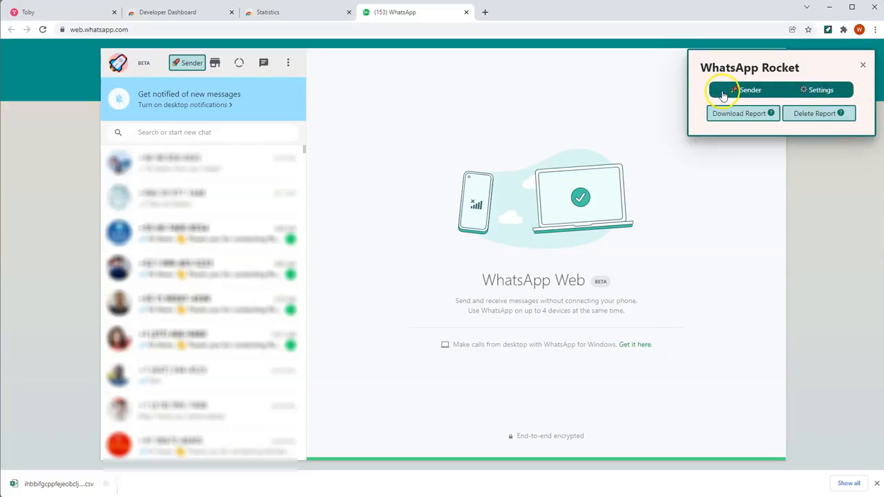
click(723, 96)
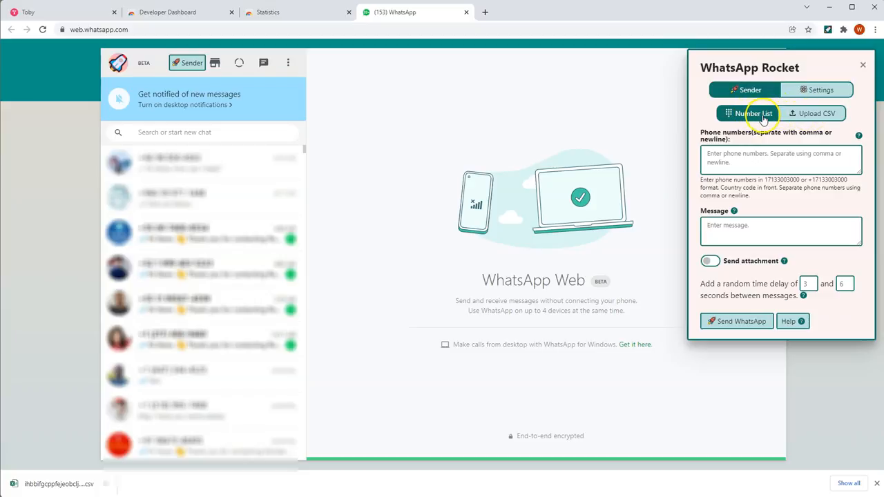
click(720, 159)
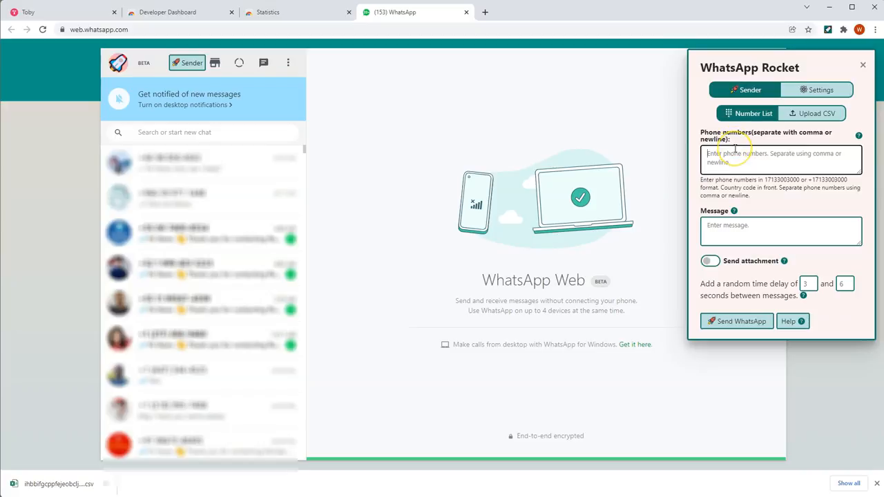
click(812, 114)
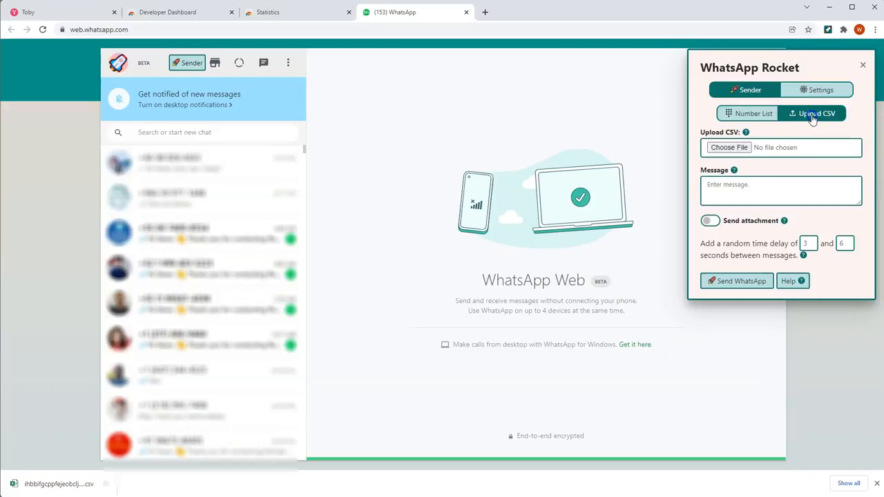
click(739, 155)
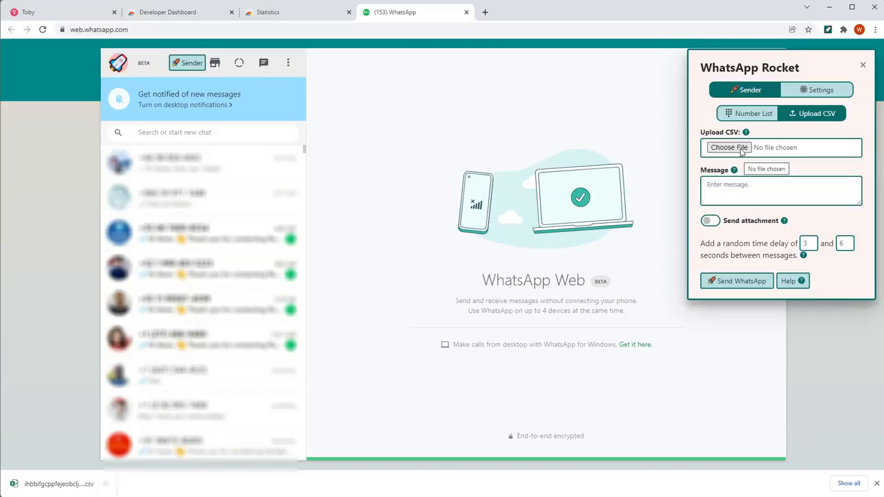
click(742, 195)
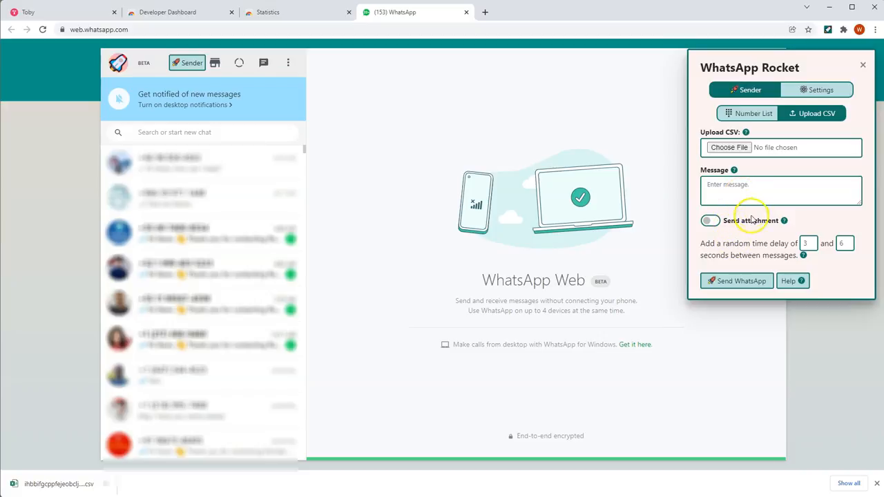
Step: Switch the sender to Number List and paste the recipients' comma-separated phone numbers
click(758, 112)
click(735, 159)
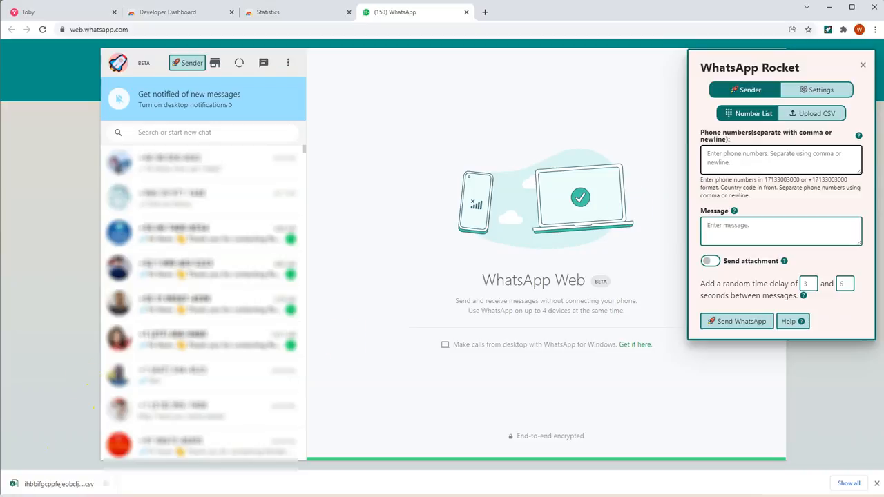
click(54, 485)
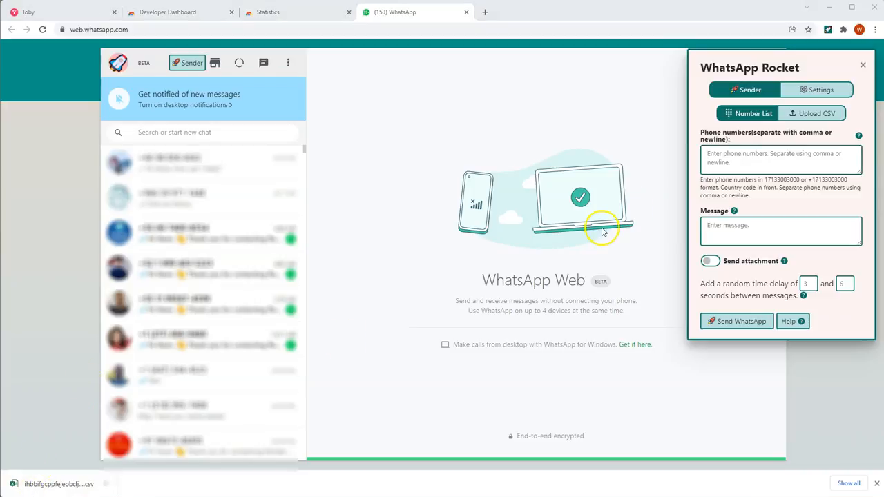
click(722, 158)
key(ctrl+v)
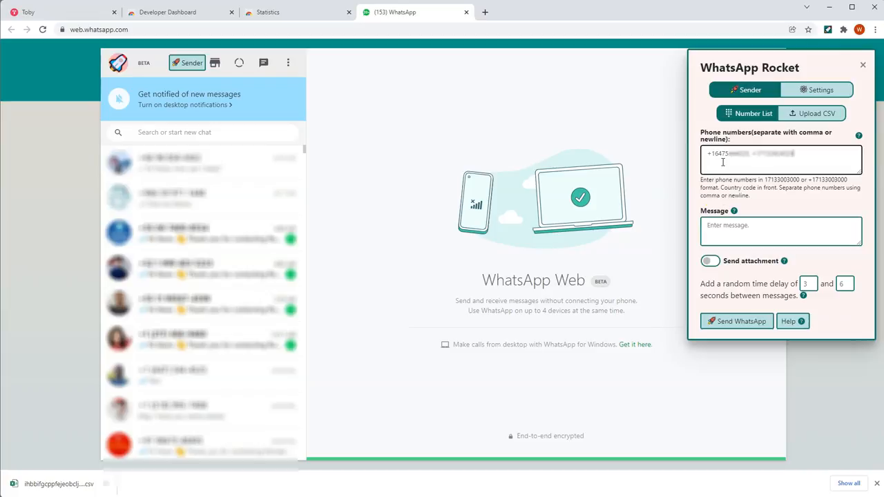
Step: Enter "Trail Message." as the message and send it to the listed phone numbers
click(722, 230)
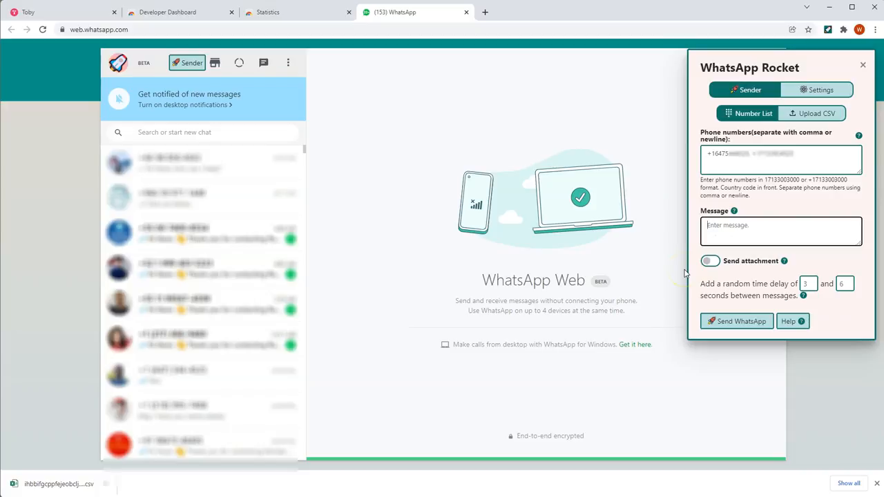
text(Trail Message.)
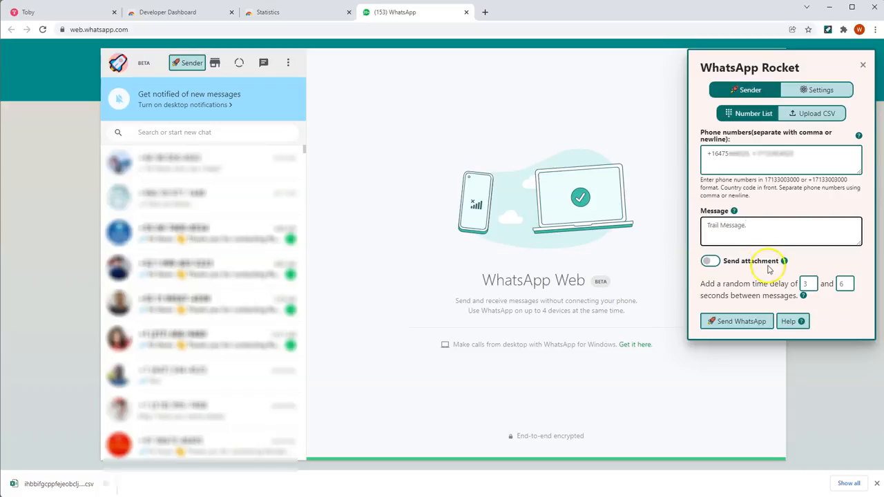
click(737, 329)
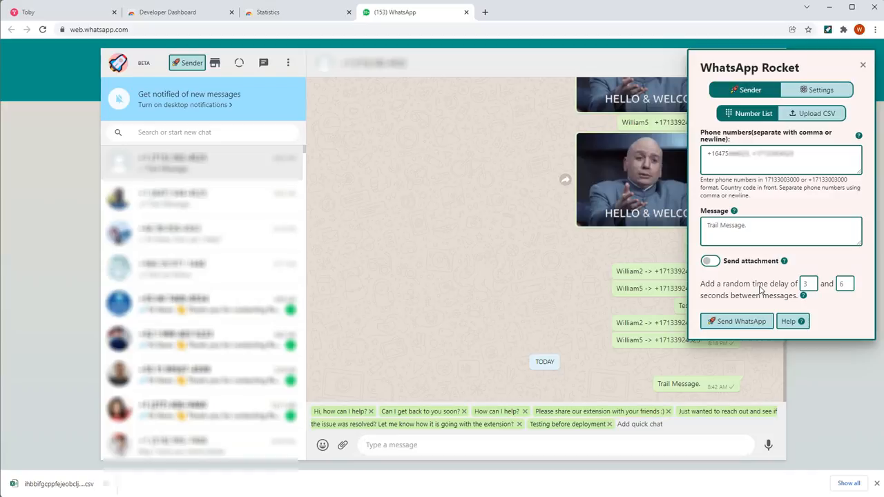
Step: Enable Send attachment and start attaching an image for the listed recipients
drag(806, 284, 841, 285)
click(710, 262)
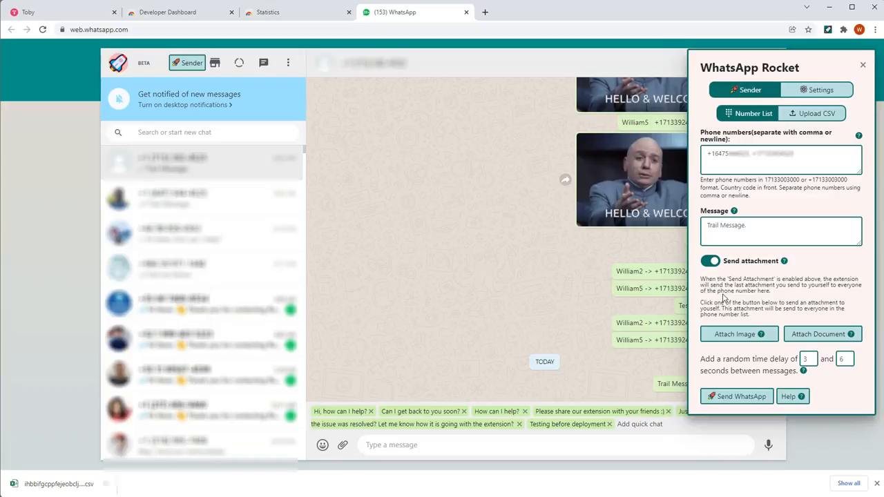
click(720, 336)
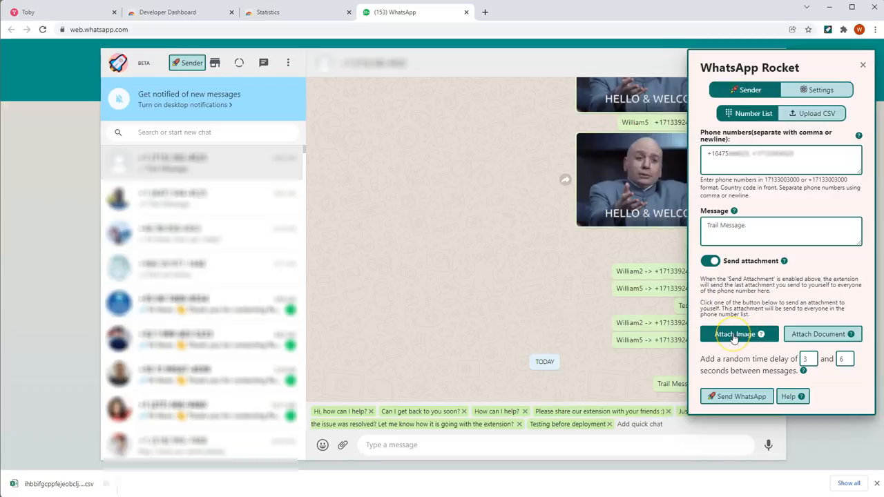
click(812, 341)
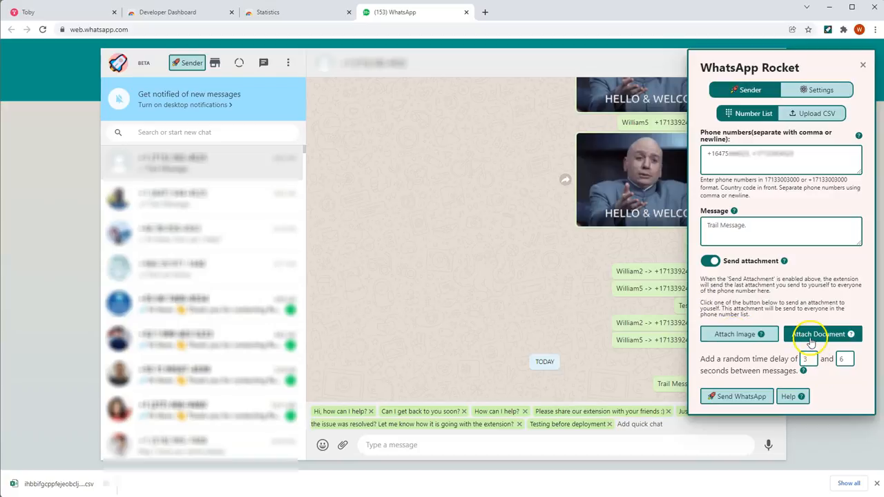
click(728, 339)
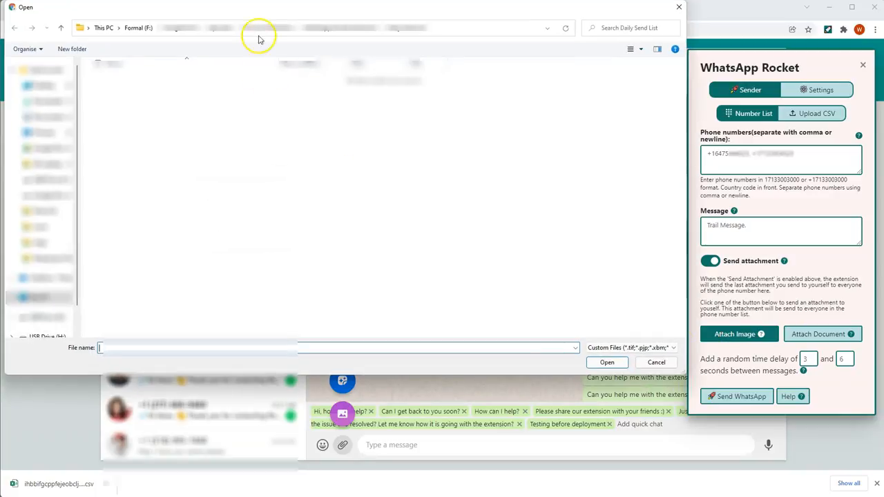
Step: Attach Rocket.png from the Temporary Folder in Google Drive on Formal (F:) and send it to the own chat
click(135, 29)
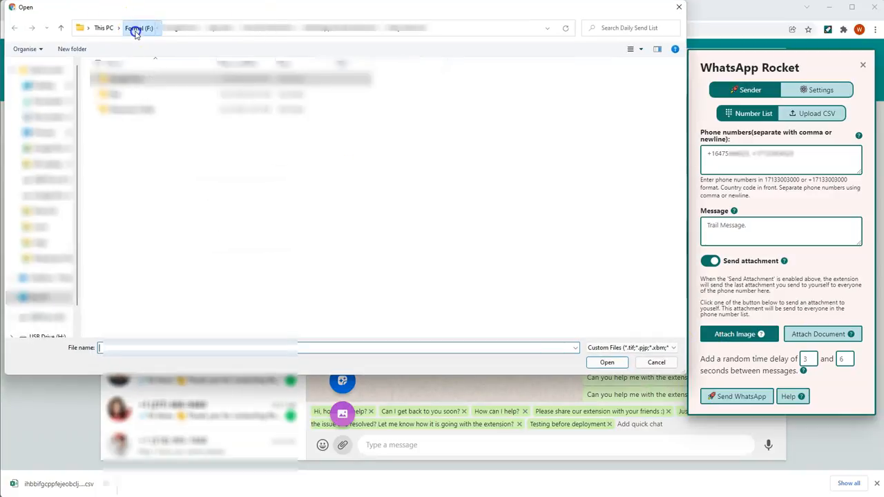
double_click(134, 107)
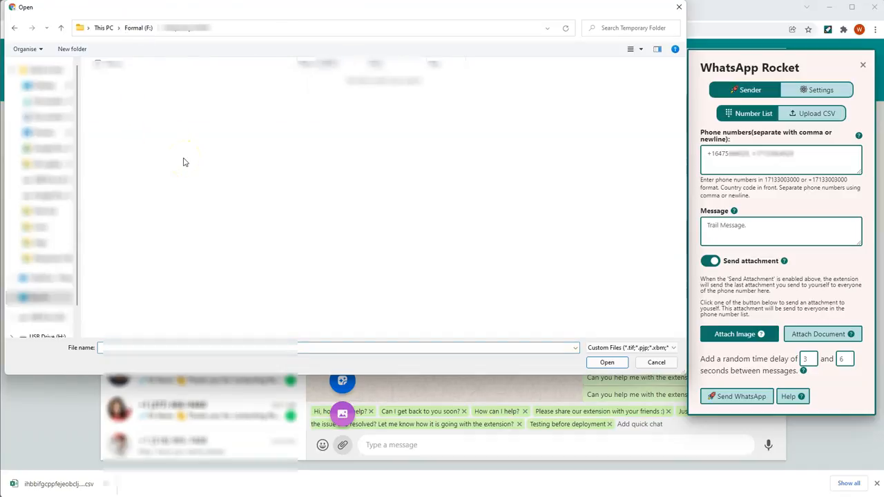
click(141, 30)
double_click(122, 79)
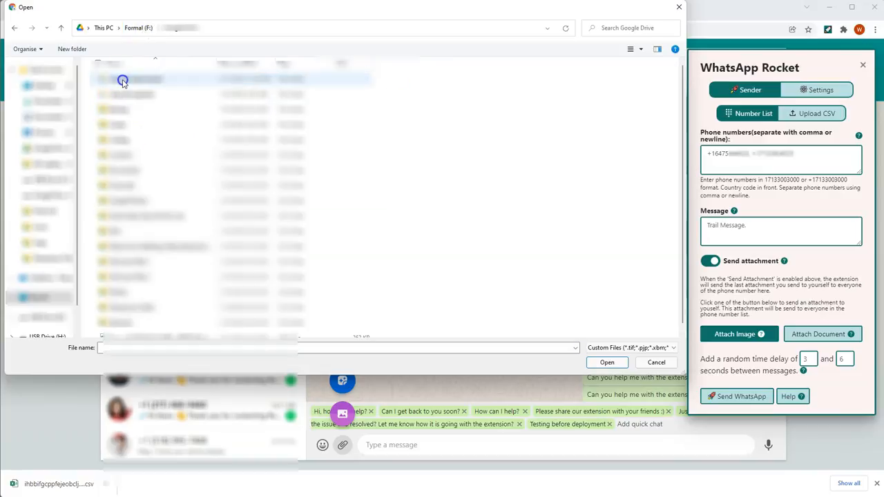
double_click(134, 310)
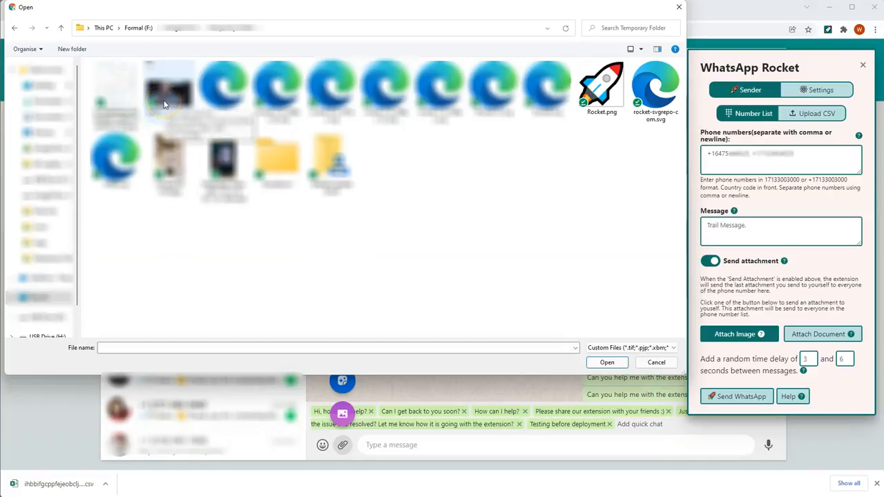
double_click(583, 83)
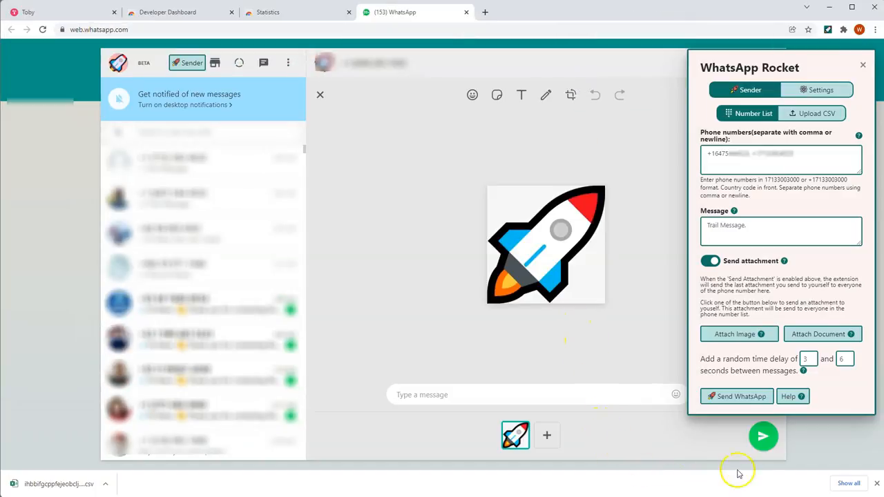
click(764, 438)
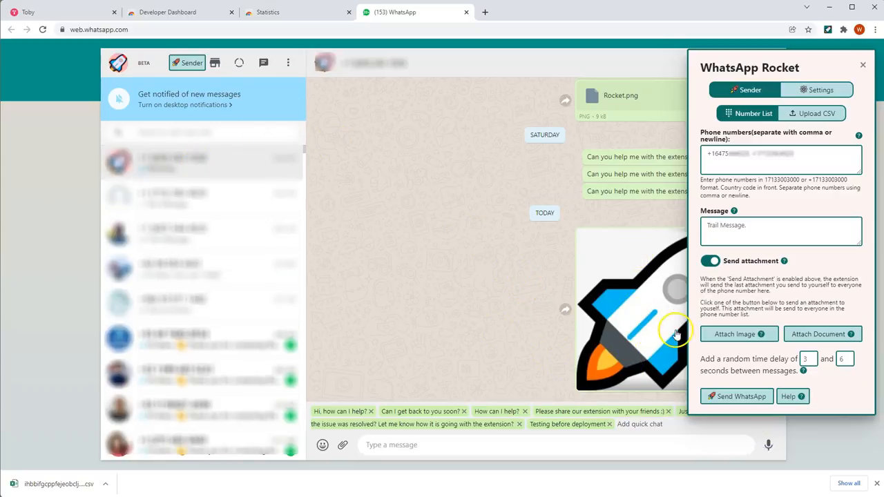
Step: Send the message together with the rocket image to the listed phone numbers
click(719, 398)
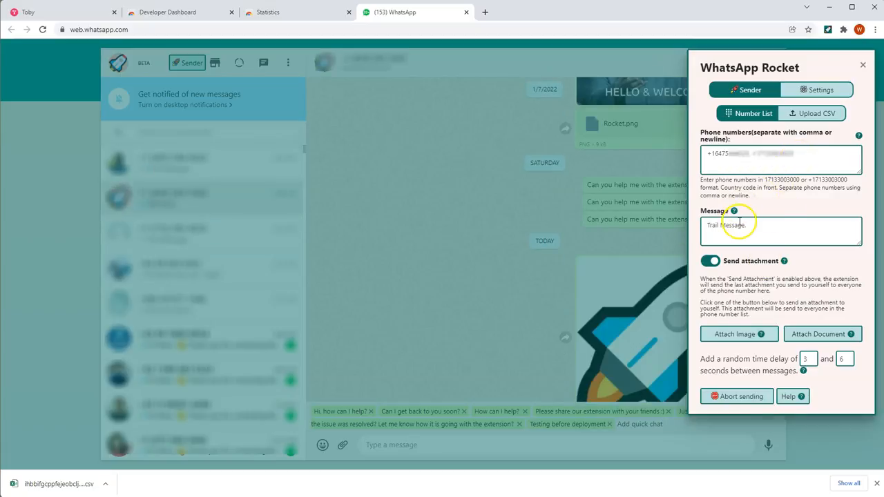
click(735, 335)
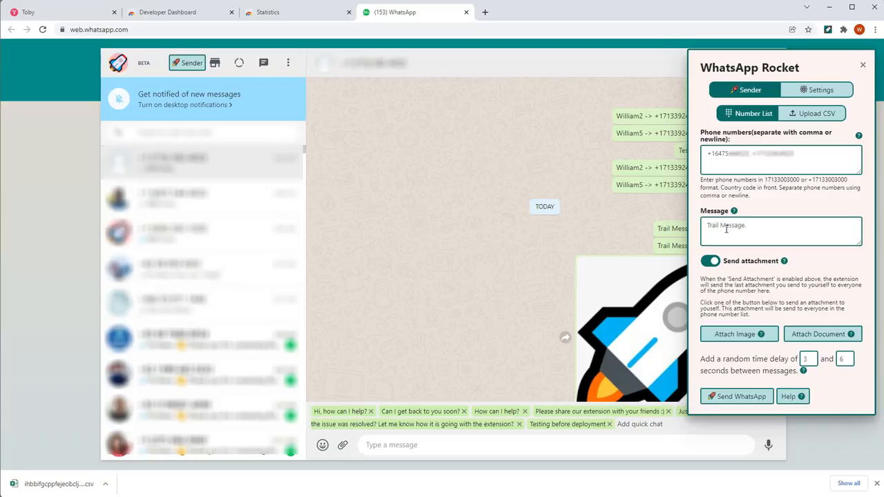
Step: Start another sending run of the message with the attachment to the listed phone numbers and abort it
click(723, 399)
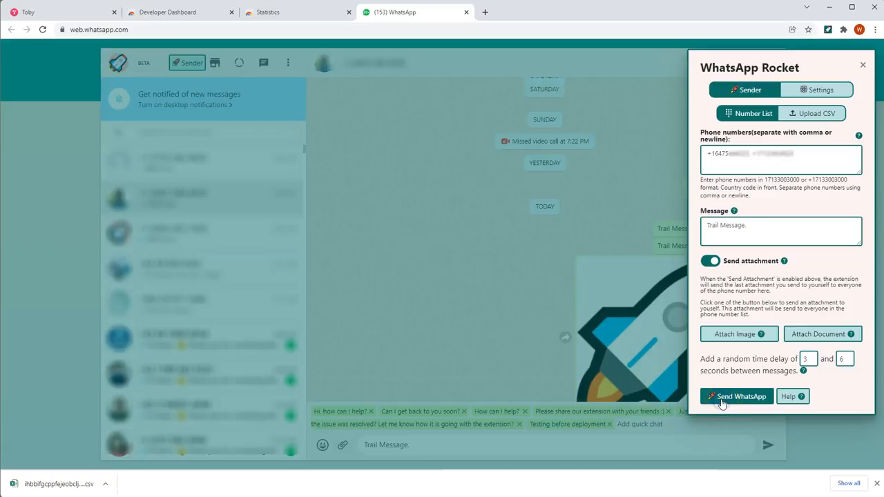
click(723, 400)
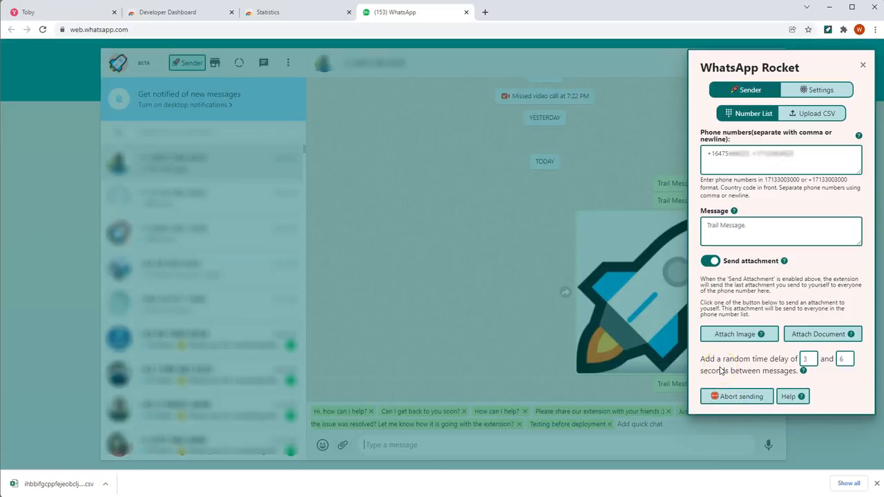
click(732, 396)
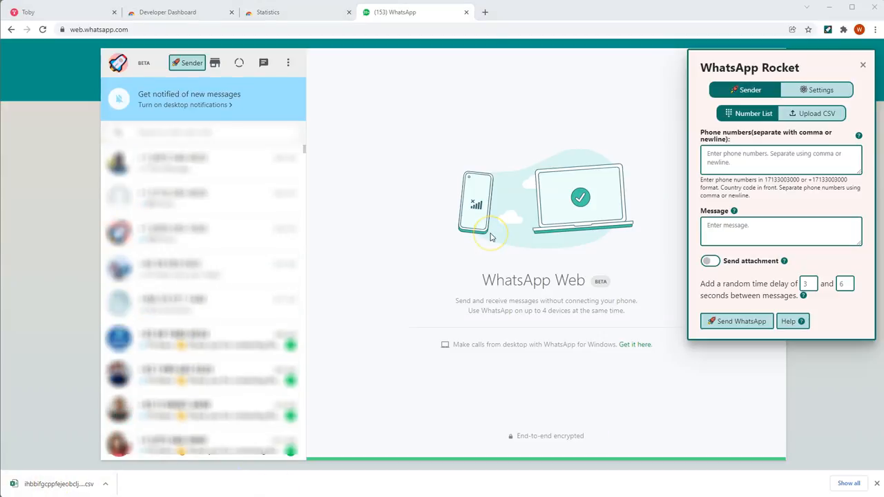
Step: Switch the recipient source to CSV upload and load contactList2-Well Formatted.csv from the Final List folder
click(791, 116)
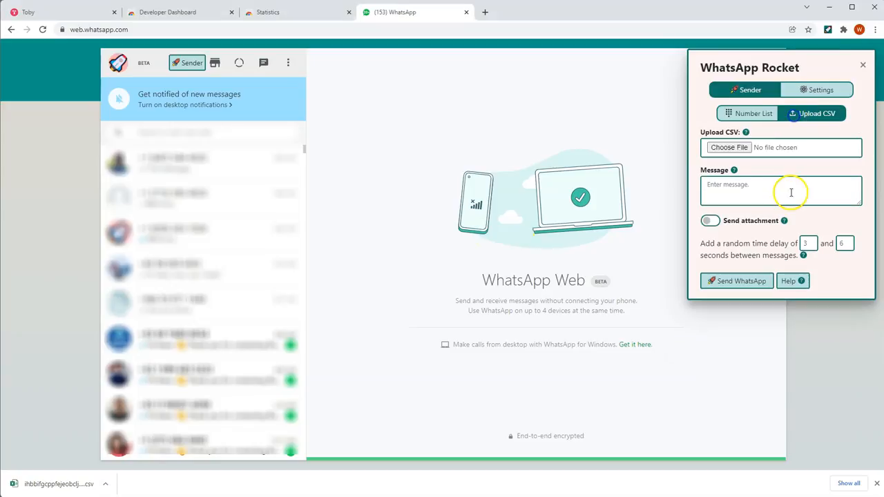
click(801, 126)
click(732, 160)
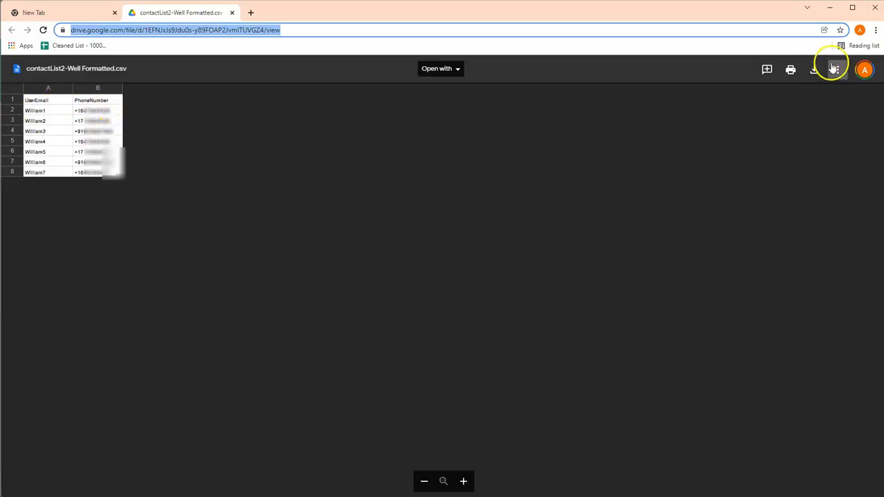
click(832, 13)
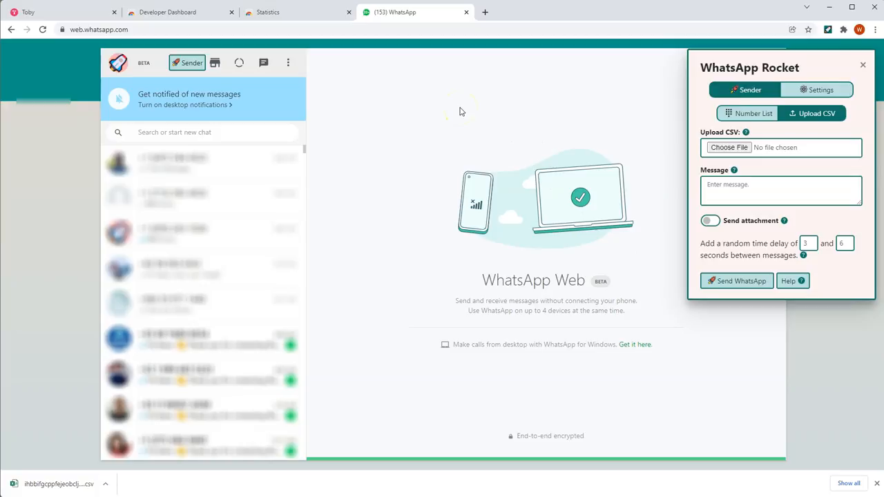
click(726, 148)
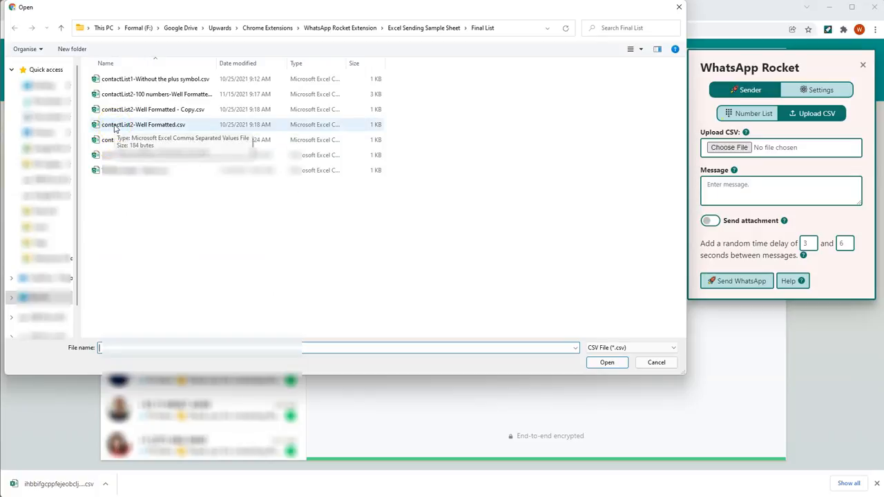
double_click(115, 127)
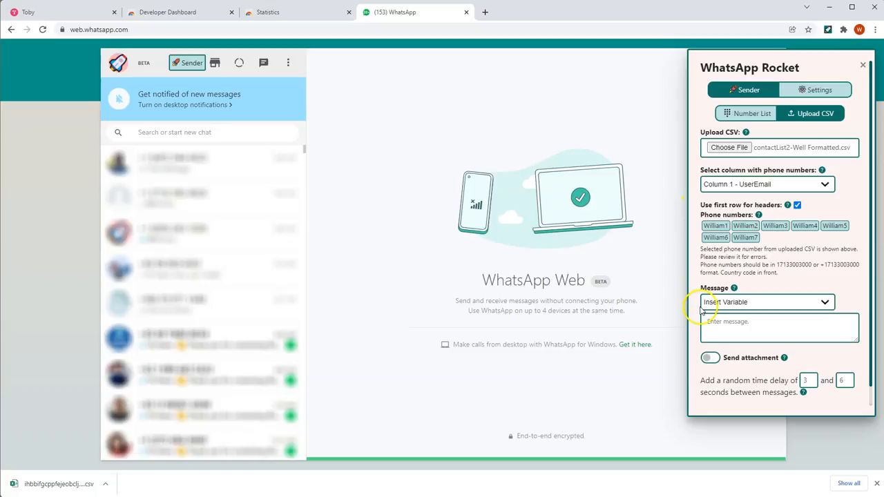
Step: Set the column containing the phone numbers to Column 2 - PhoneNumber
click(733, 187)
click(733, 187)
click(733, 186)
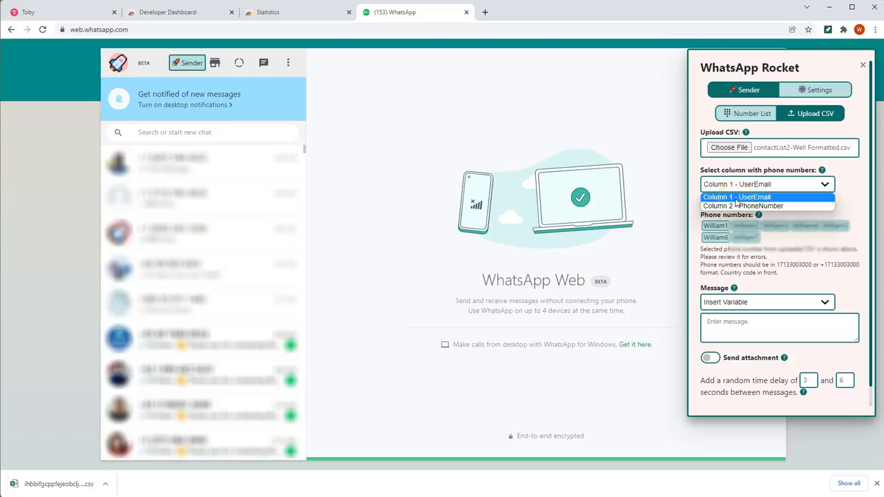
click(737, 206)
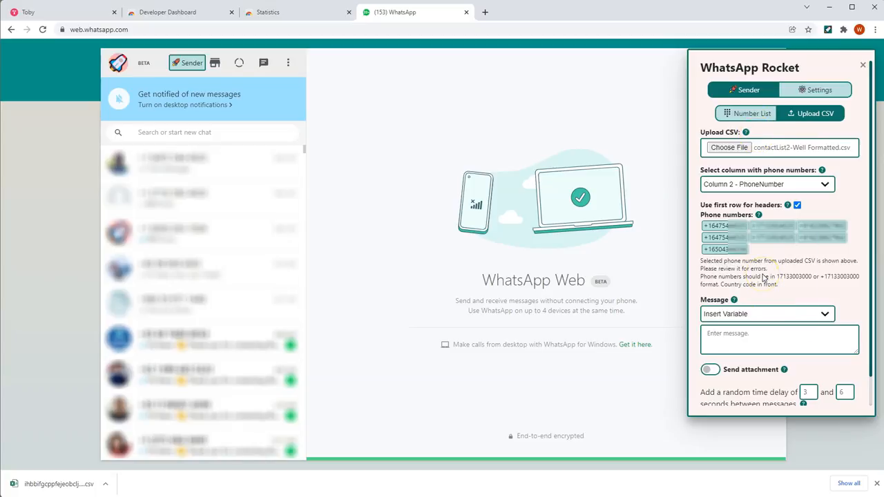
Step: Begin the message with "Hi" followed by the Column 1 - UserEmail variable
click(755, 334)
click(820, 315)
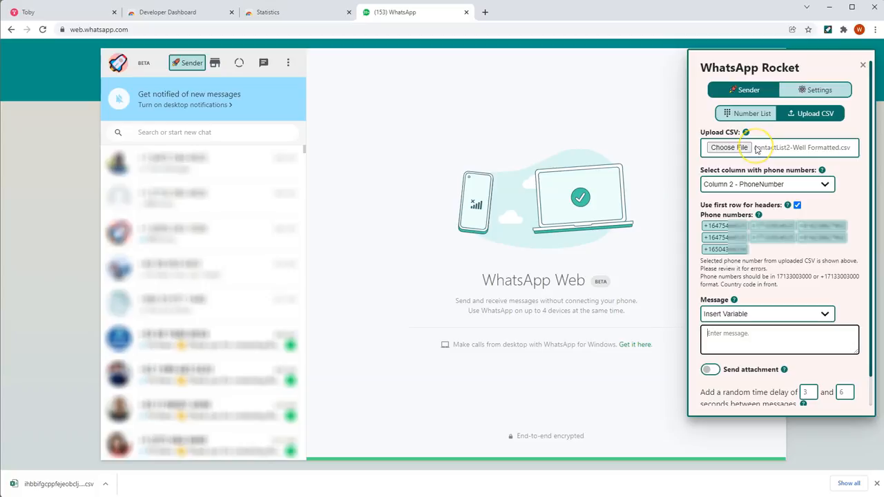
click(716, 337)
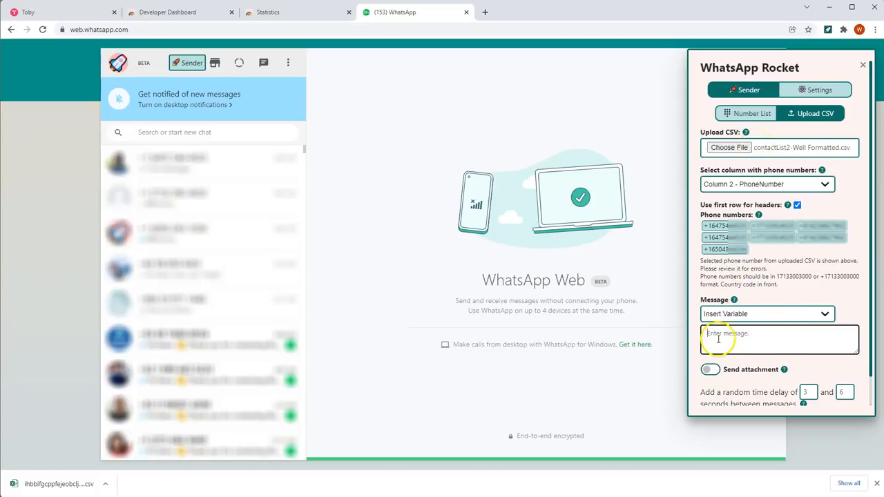
text(Hi)
click(825, 313)
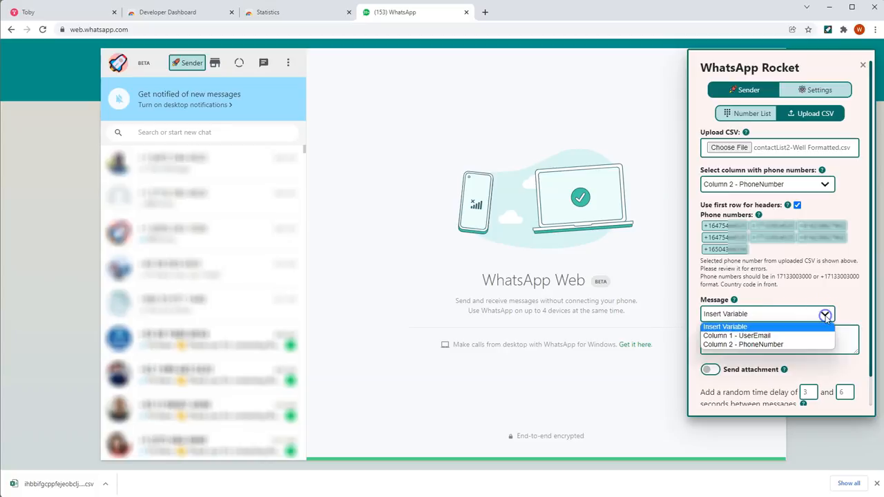
click(774, 336)
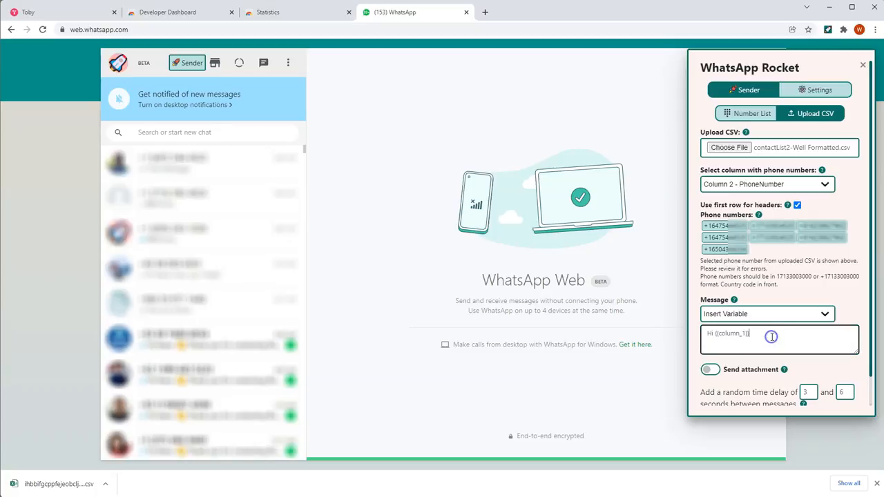
Step: Add a comma after the greeting and a separate line "This is a test message to {{column_2}}." using the Column 2 - PhoneNumber variable
key(Return)
text(This is a test message to)
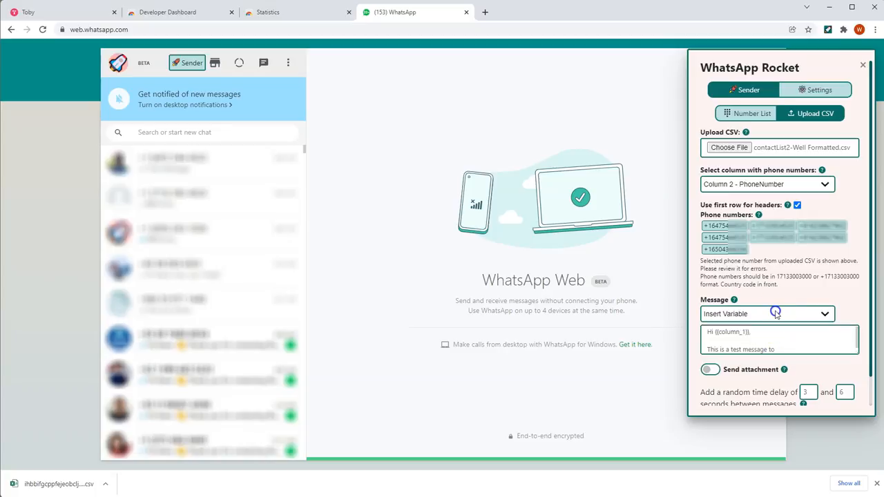
click(774, 314)
click(774, 344)
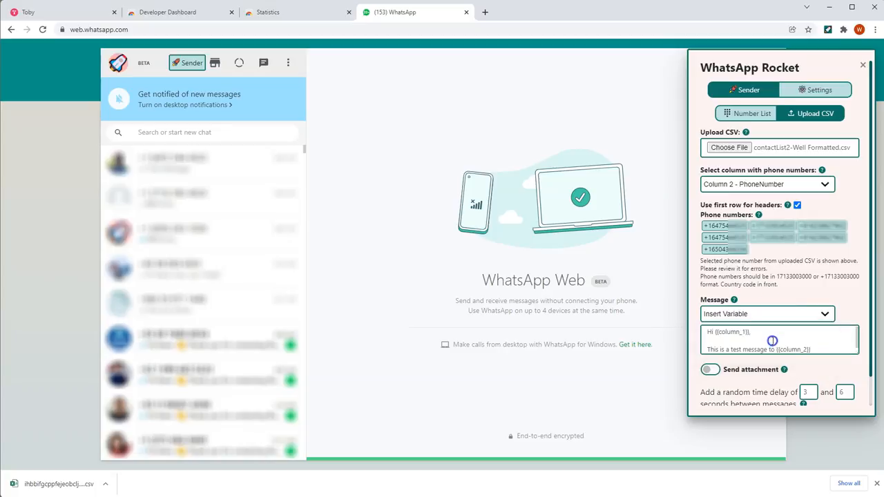
click(832, 347)
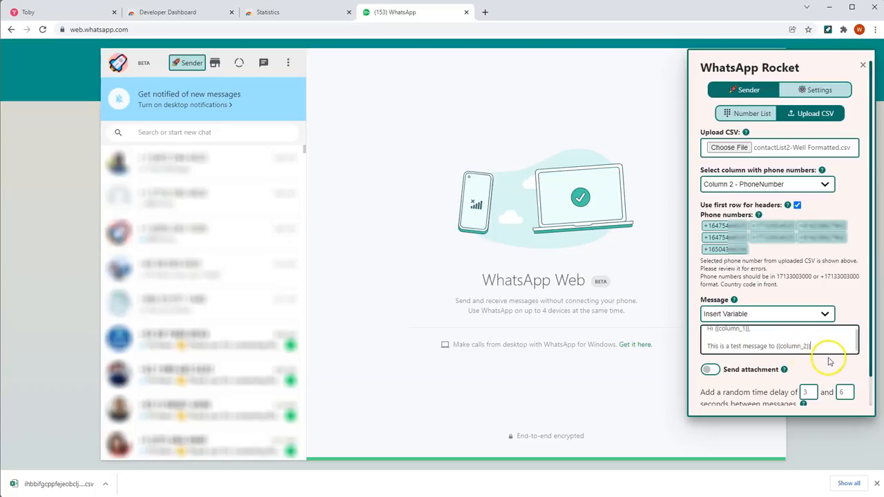
text(.)
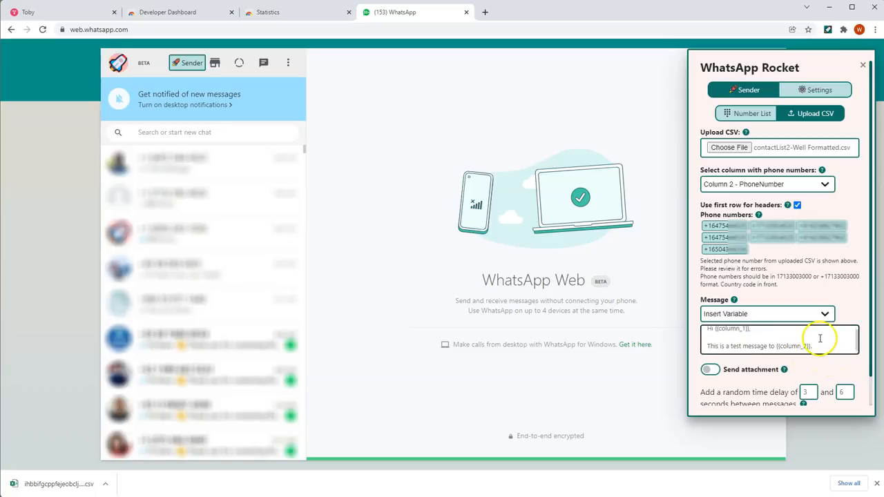
Step: Enable Send attachment and start attaching an image for the CSV recipients
click(712, 372)
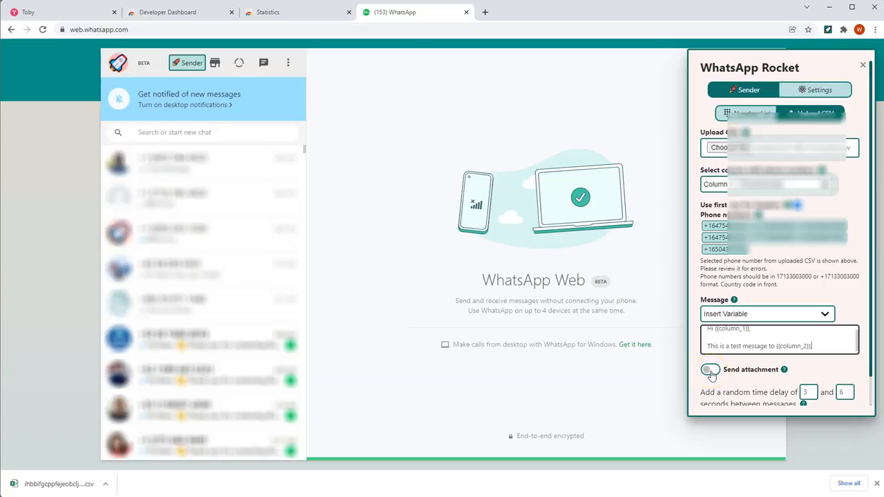
scroll(713, 359, down, 1)
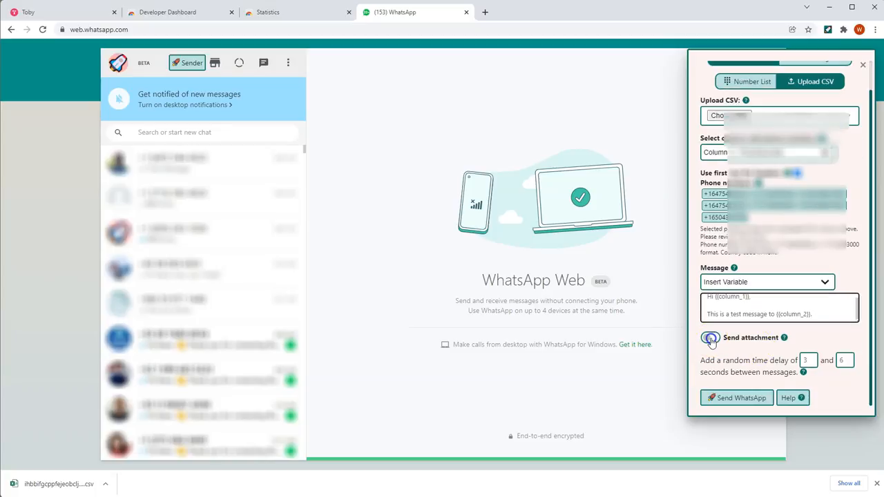
click(711, 339)
scroll(712, 346, down, 2)
click(725, 338)
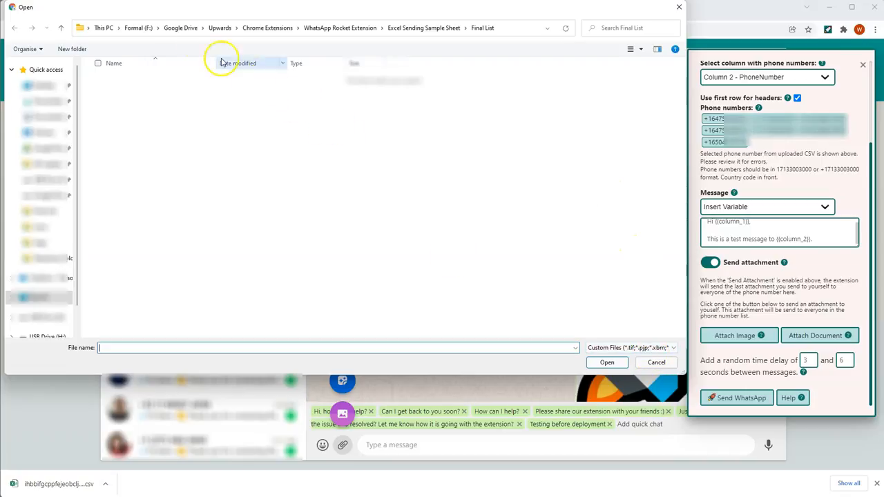
Step: Attach the rocket image from the Temporary Folder in Google Drive and send it to the own chat
click(180, 28)
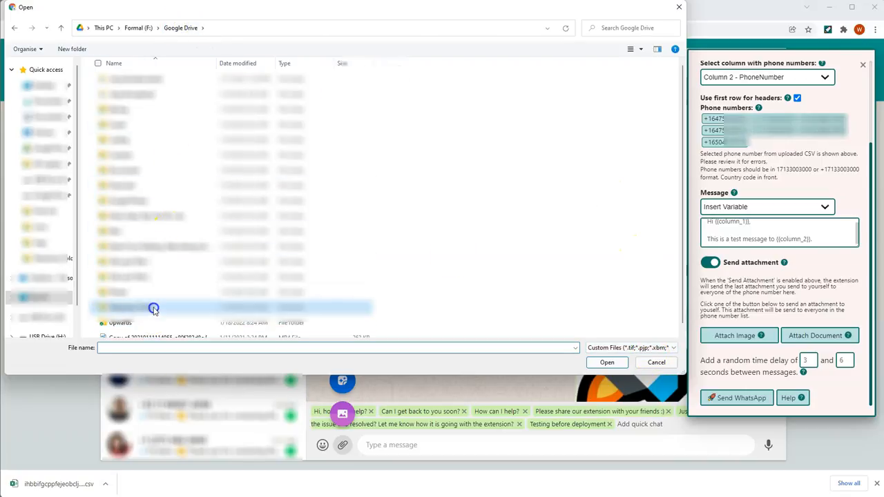
double_click(153, 307)
click(599, 90)
double_click(599, 90)
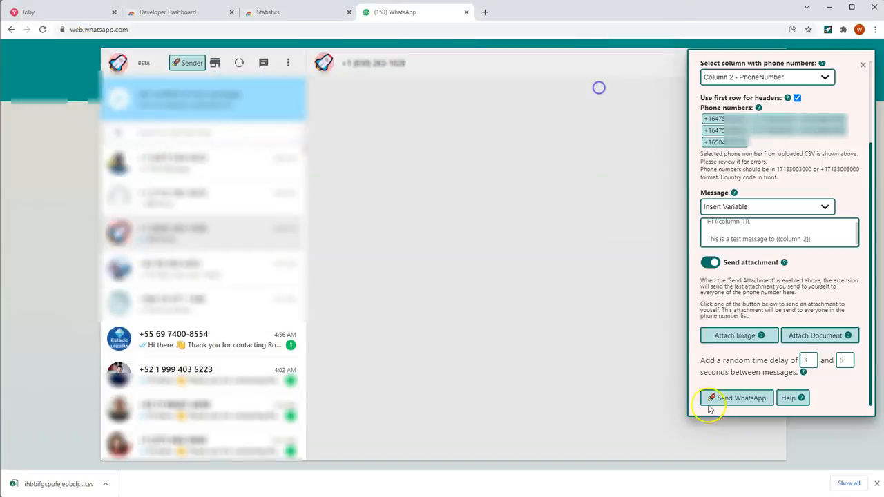
click(764, 438)
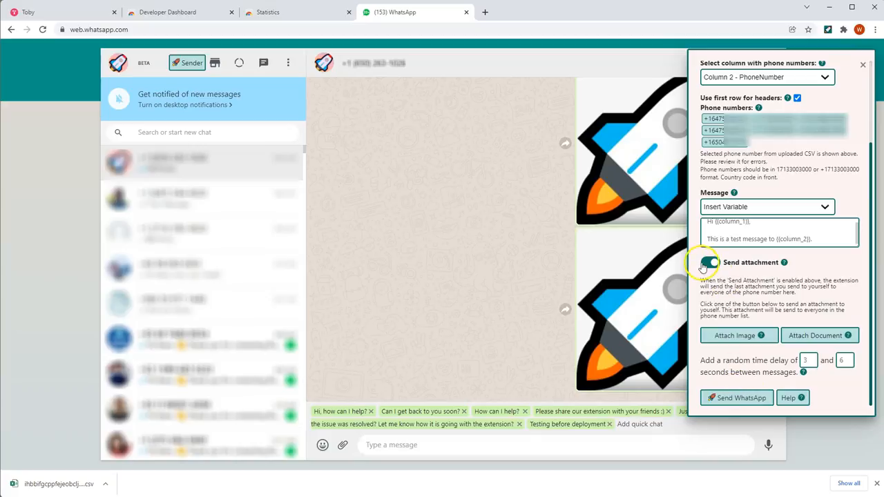
Step: Turn off Send attachment and review the CSV settings and the message text with its variables
click(707, 263)
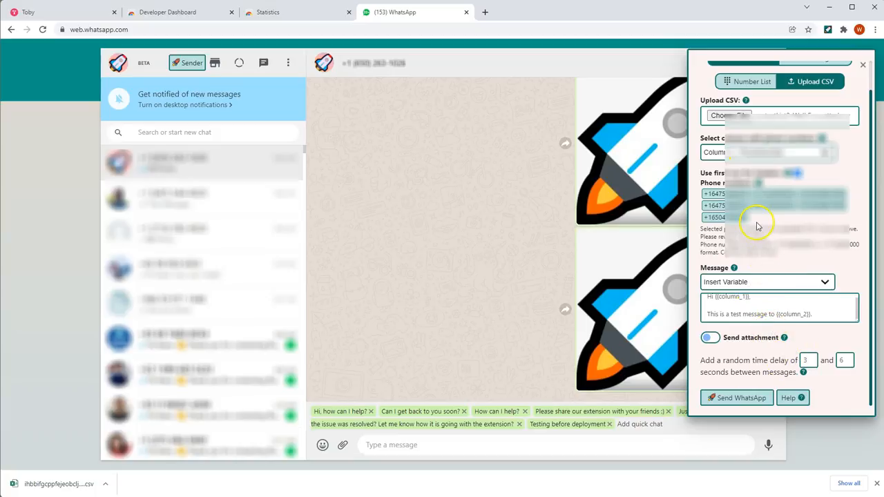
scroll(758, 296, up, 3)
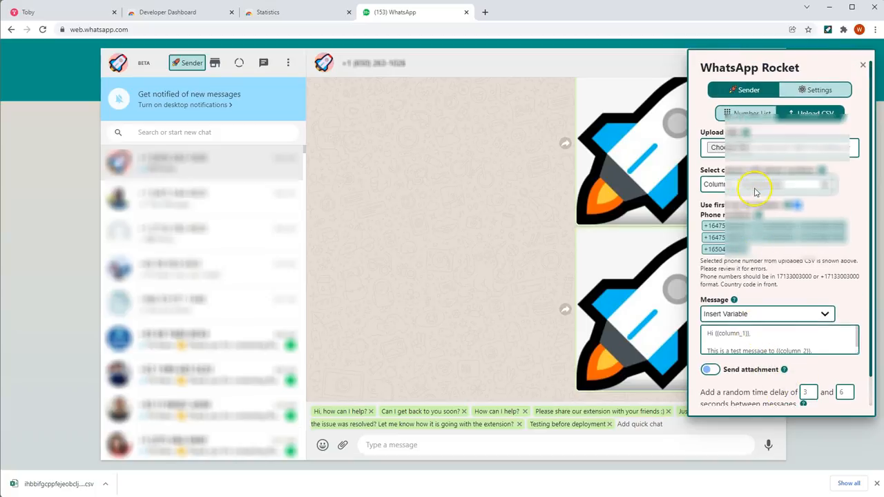
scroll(764, 342, down, 1)
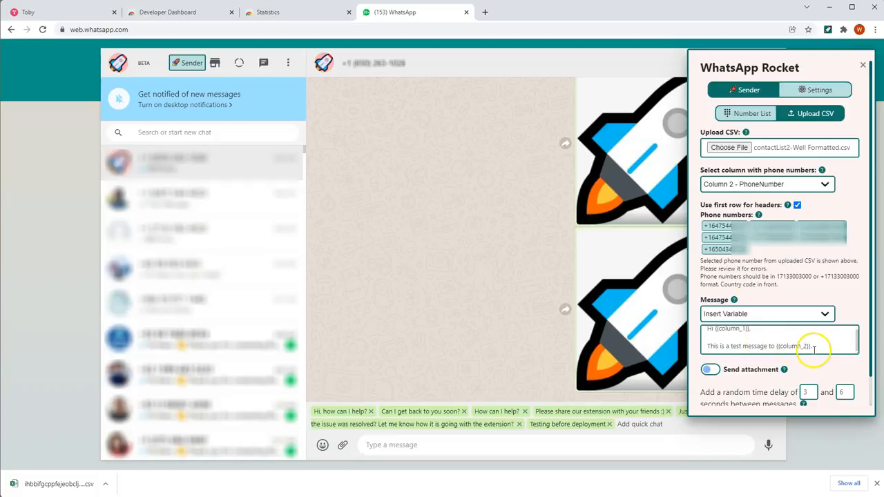
scroll(759, 338, up, 1)
click(752, 333)
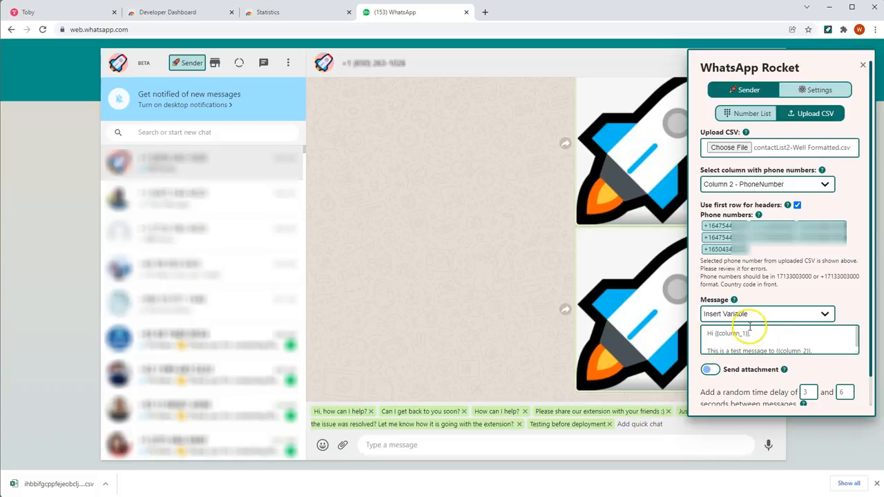
Step: Toggle Use first row for headers off and on to compare the phone number lists, leaving it enabled
click(797, 205)
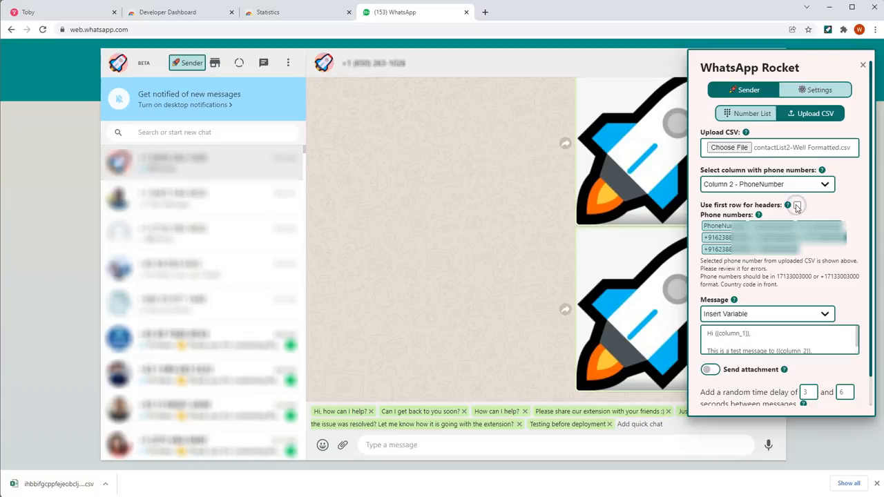
click(797, 206)
click(797, 206)
click(797, 206)
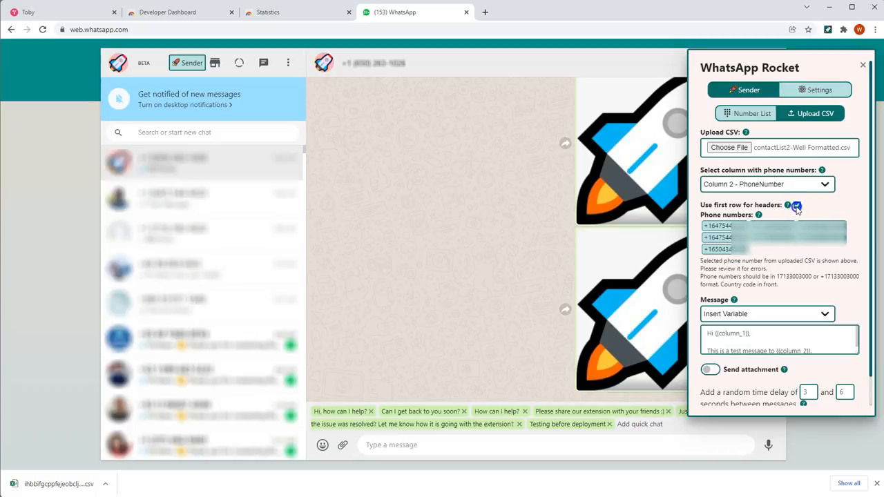
click(797, 206)
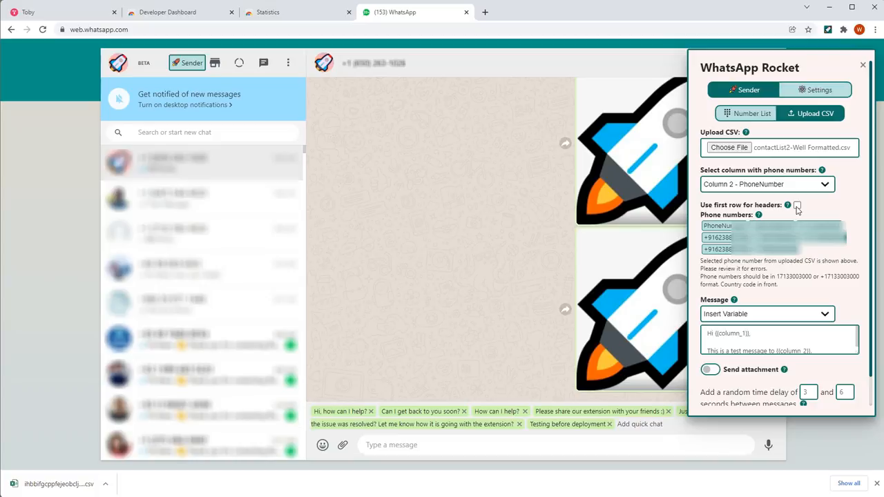
click(798, 206)
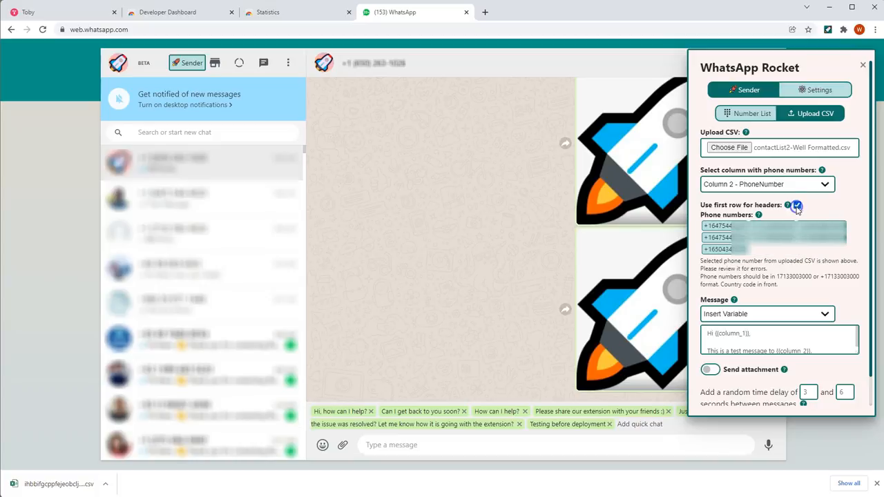
click(797, 206)
click(797, 206)
click(797, 206)
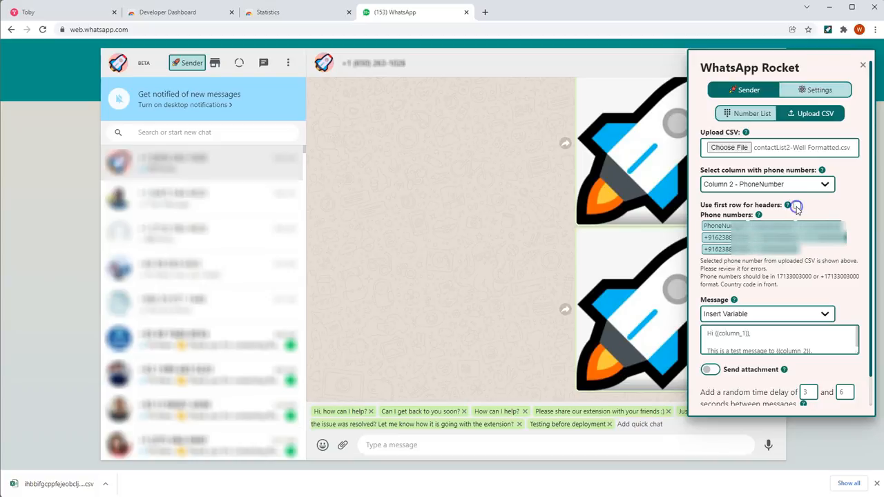
click(797, 205)
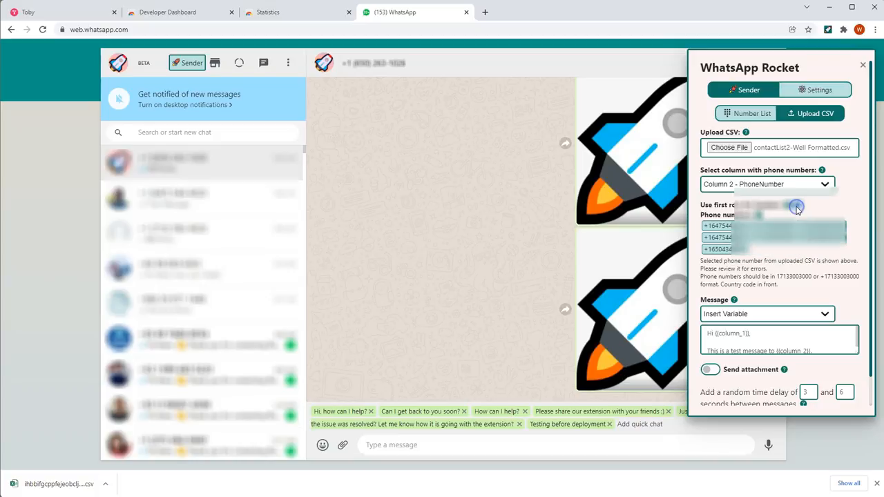
click(731, 235)
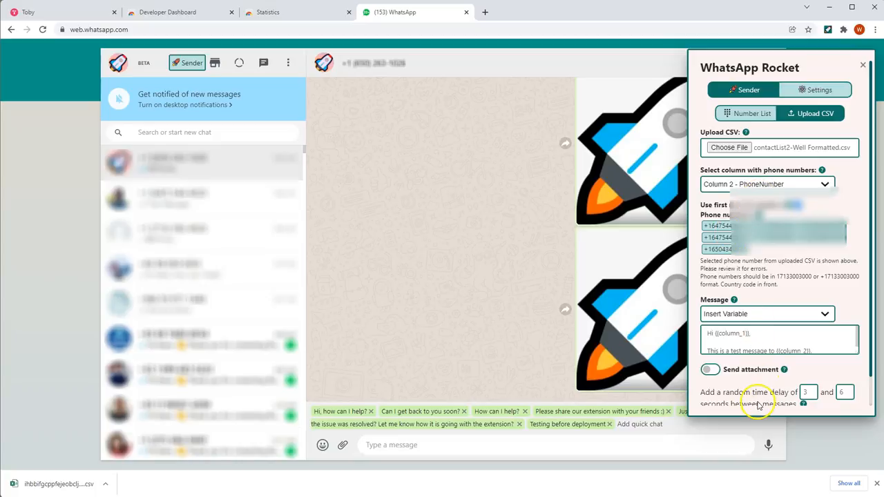
Step: Send the personalised message to the phone numbers from the uploaded CSV
scroll(757, 380, down, 1)
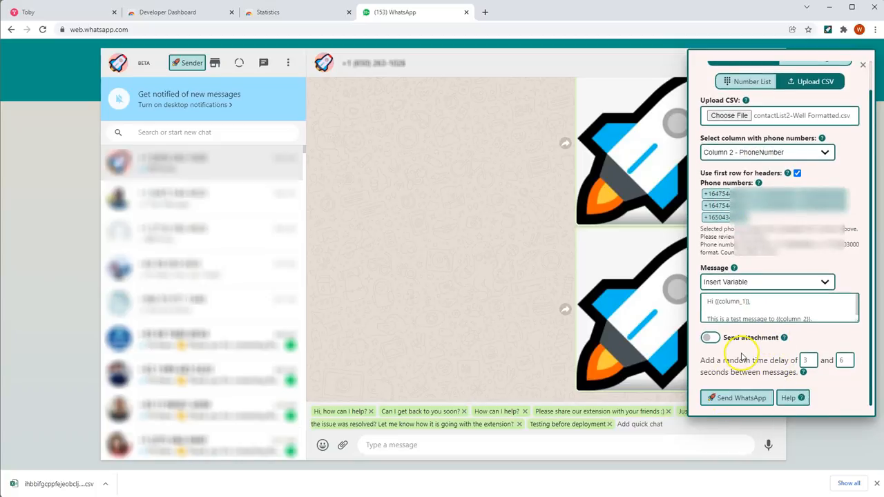
click(737, 398)
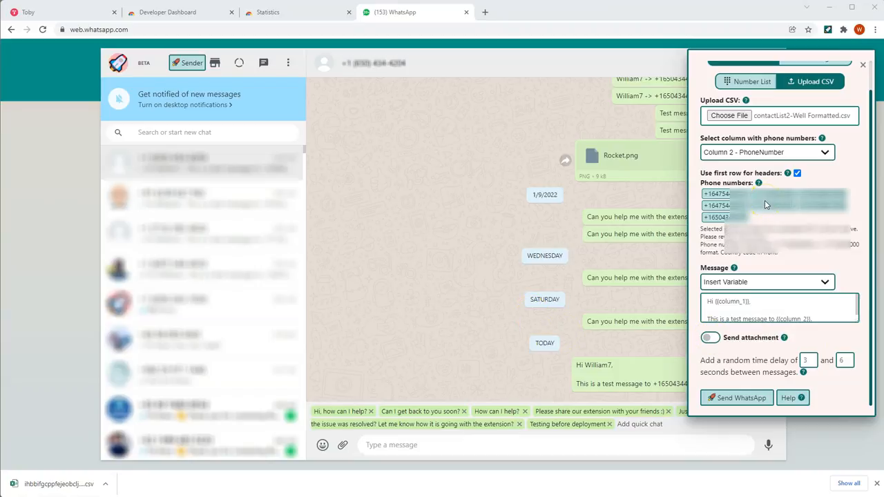
Step: Open the WhatsApp Rocket settings and review the options for downloading and deleting the report
scroll(765, 200, up, 2)
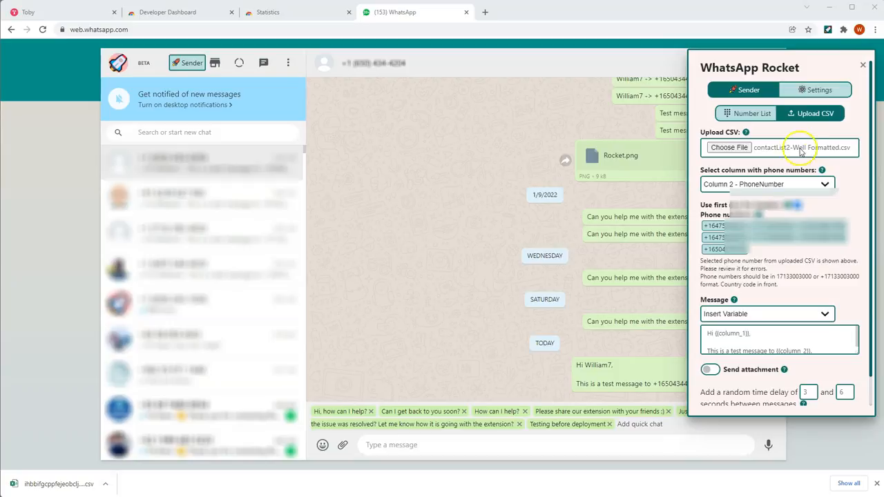
click(811, 94)
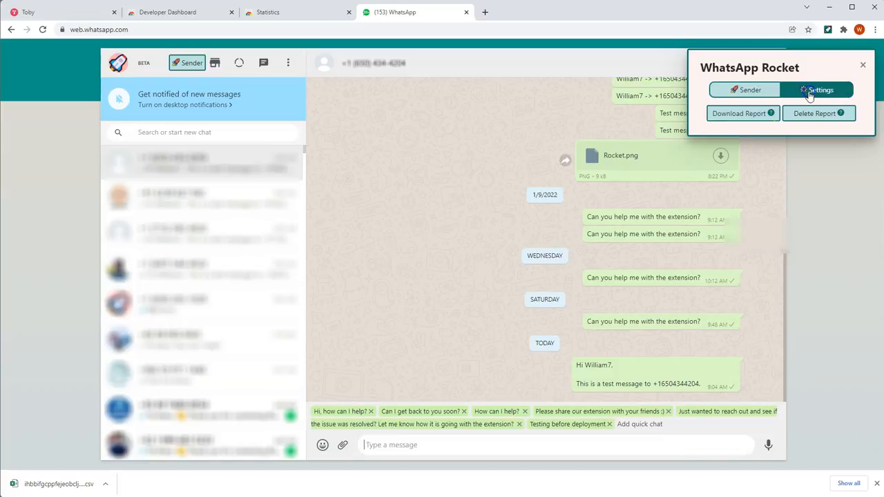
click(732, 122)
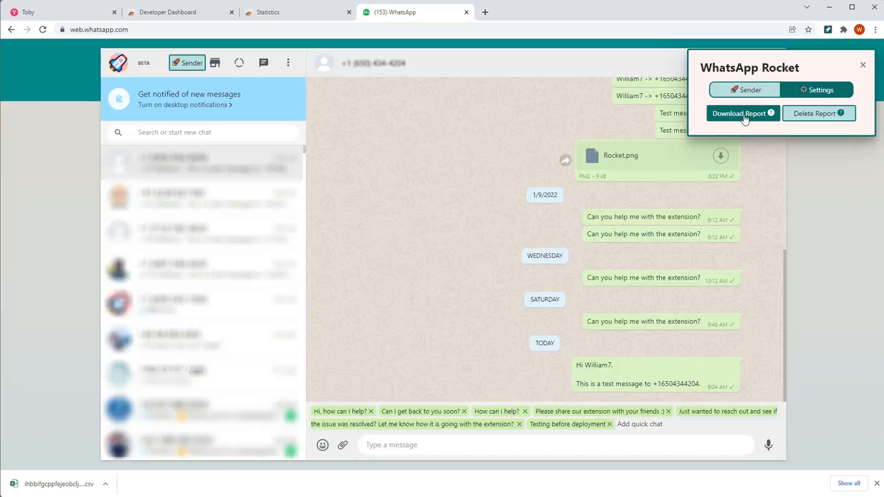
click(798, 93)
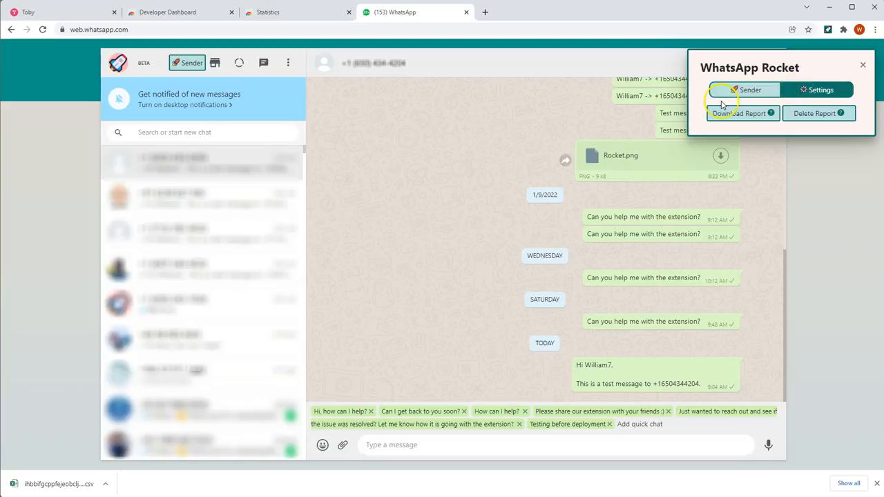
click(764, 115)
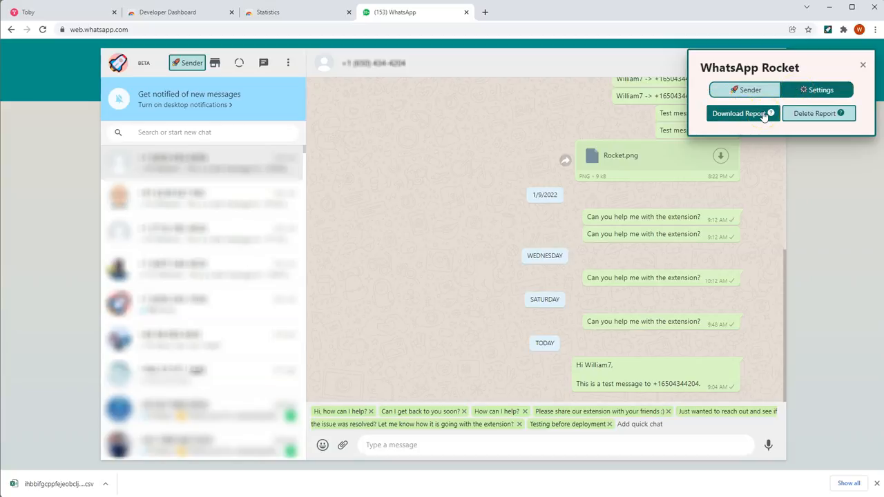
click(809, 116)
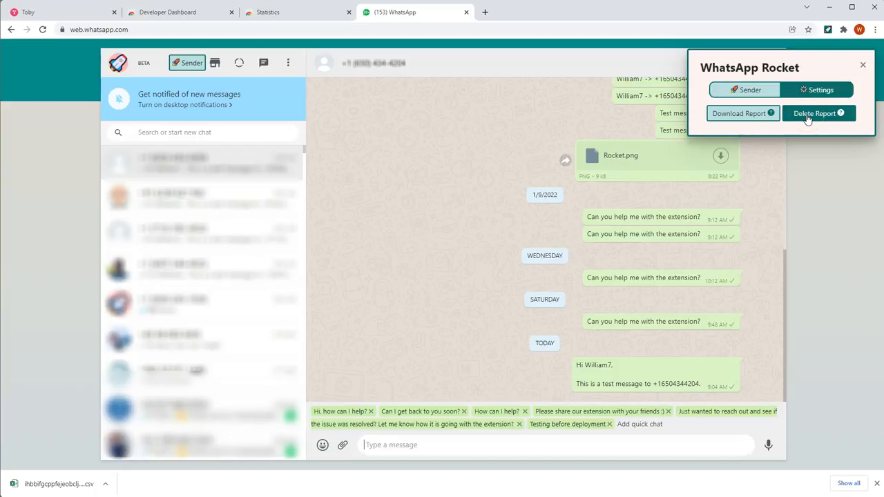
Step: Download the send report as a CSV file, with the Temporary Folder as the save location
click(723, 119)
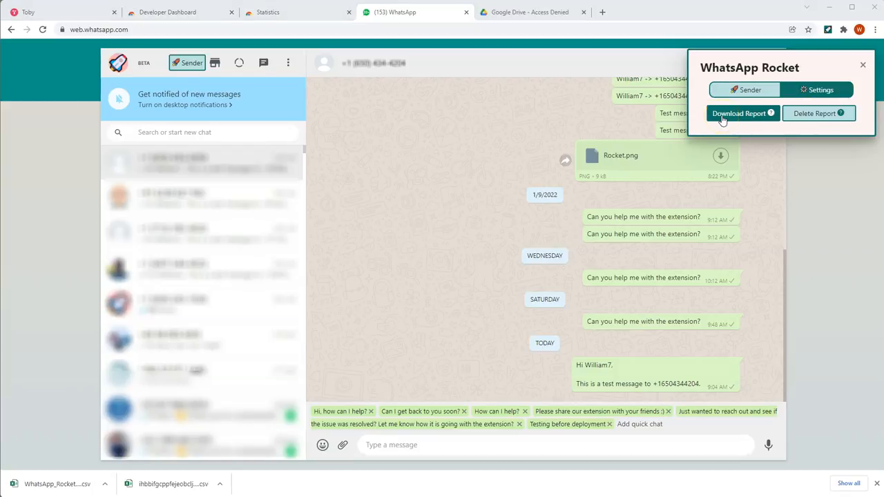
click(723, 119)
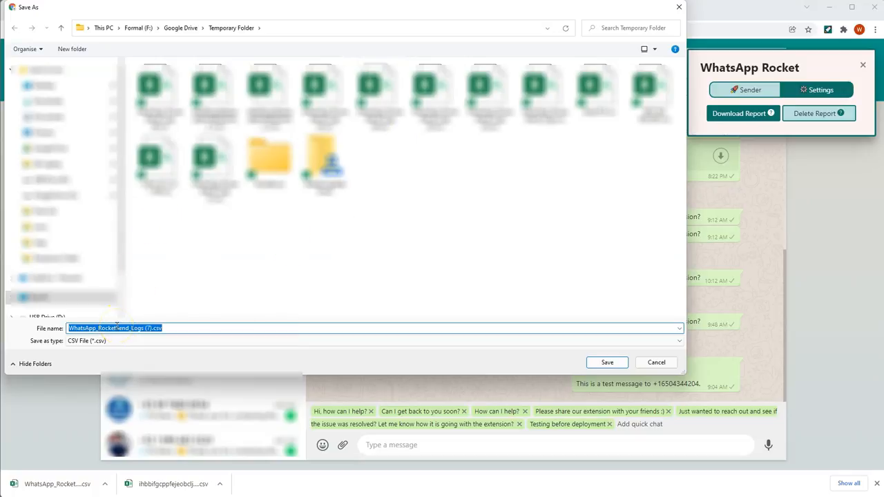
click(606, 365)
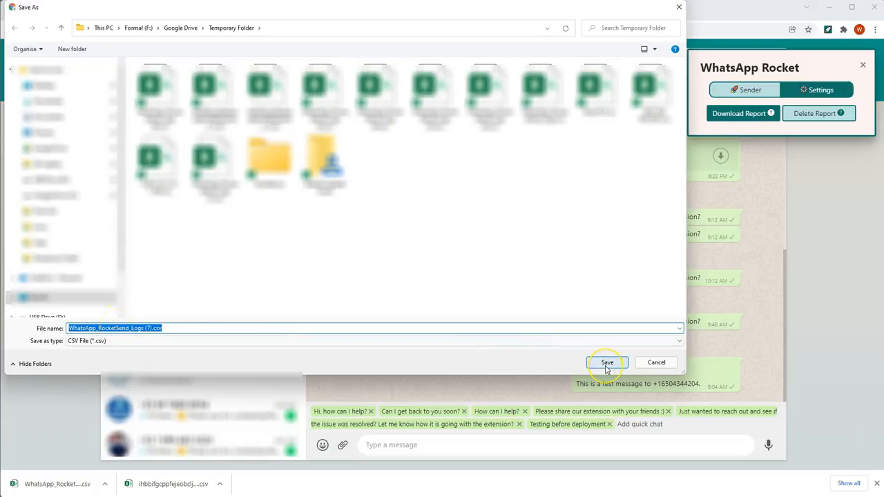
click(606, 366)
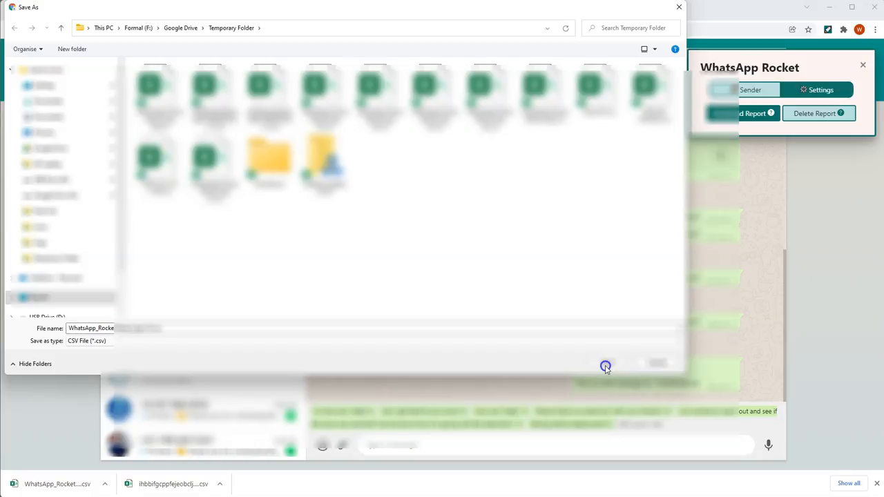
click(653, 364)
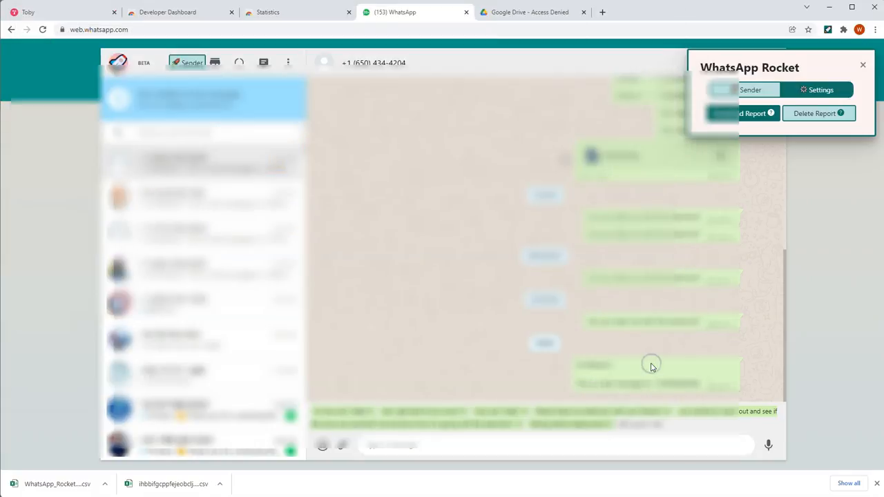
Step: Switch to the WhatsApp_RocketSend_Logs (6) sheet in Google Sheets and examine its Phone, Status and Time columns
key(alt+Tab)
key(alt+Tab)
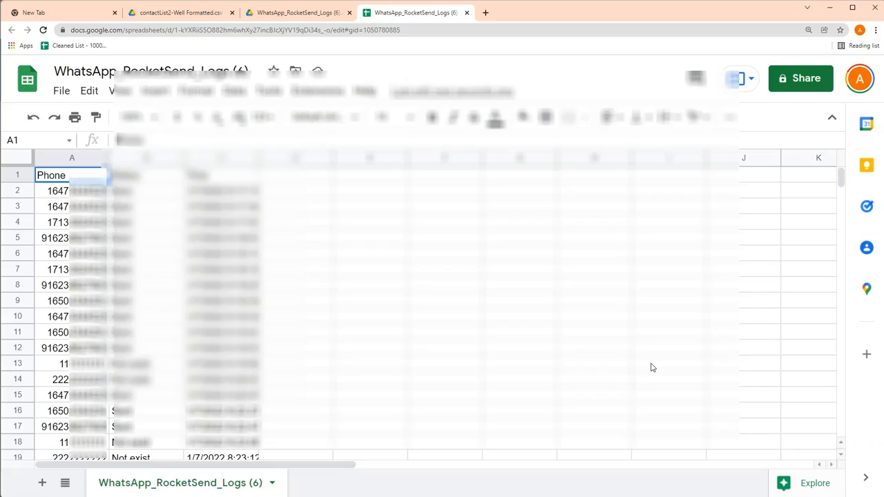
click(97, 197)
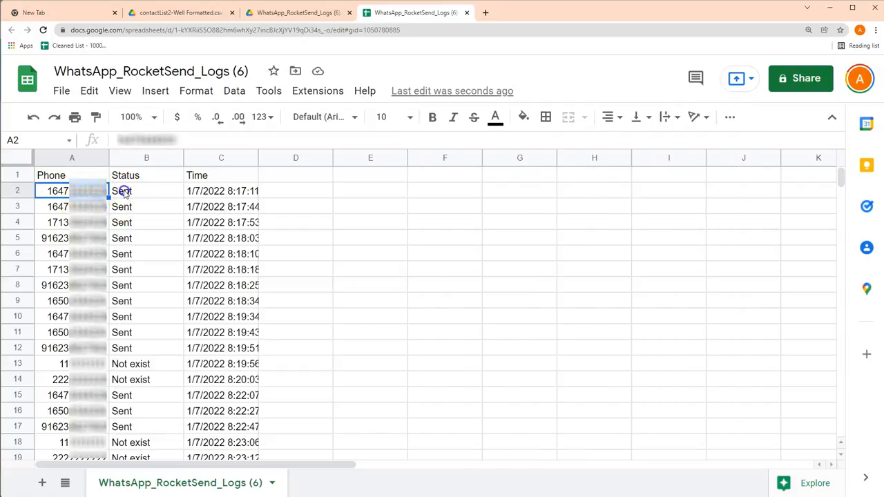
click(124, 192)
click(213, 195)
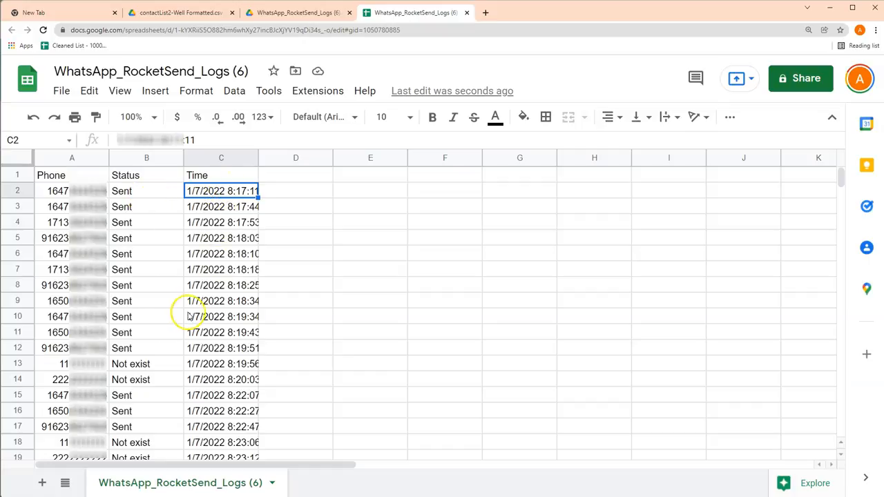
Step: Compare the Sent and Not exist entries in the Status column and read through the remaining log rows
click(134, 303)
click(133, 364)
click(136, 380)
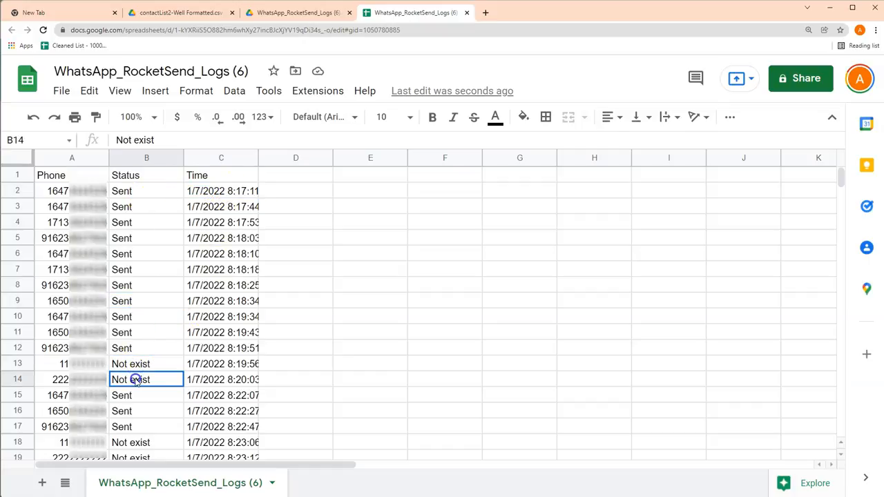
click(130, 334)
click(121, 366)
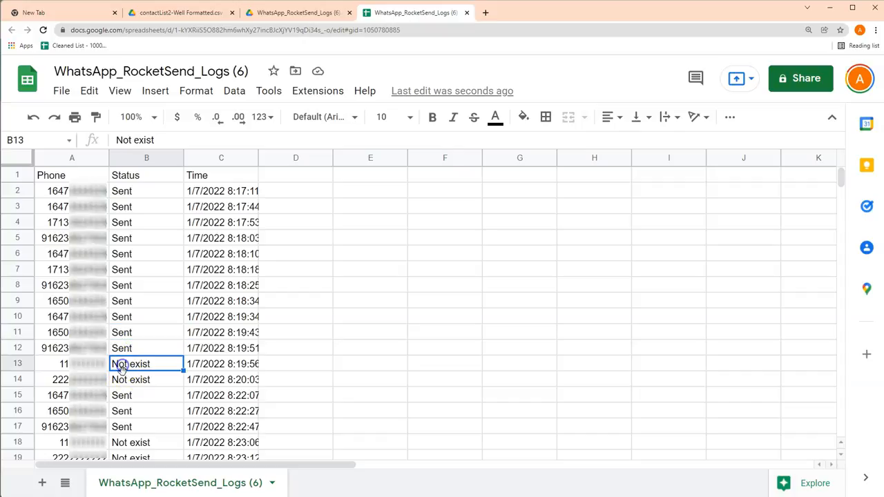
click(124, 379)
click(123, 368)
click(125, 379)
scroll(125, 386, down, 5)
scroll(125, 390, down, 2)
scroll(205, 330, up, 4)
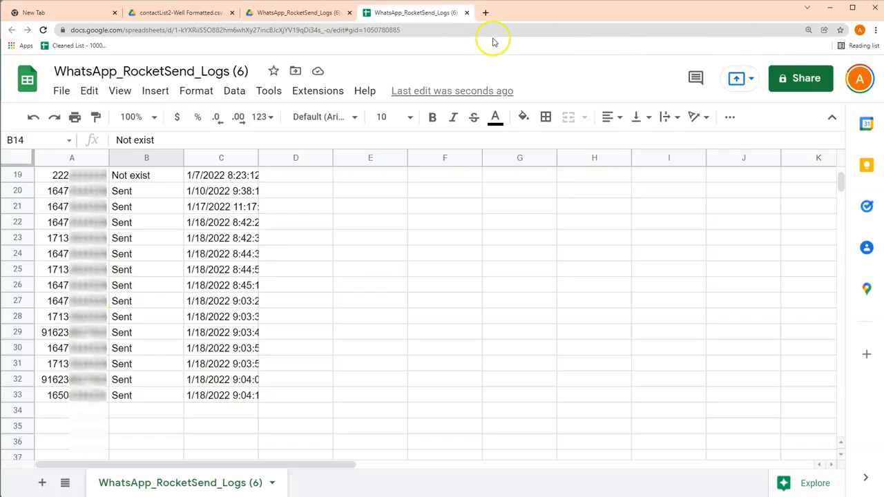
Step: Return to the WhatsApp window and delete the extension's send report
click(829, 8)
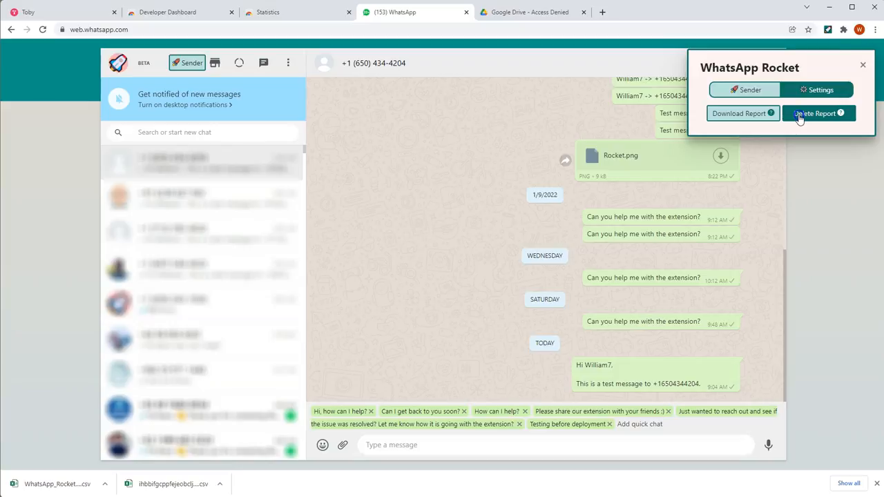
click(800, 117)
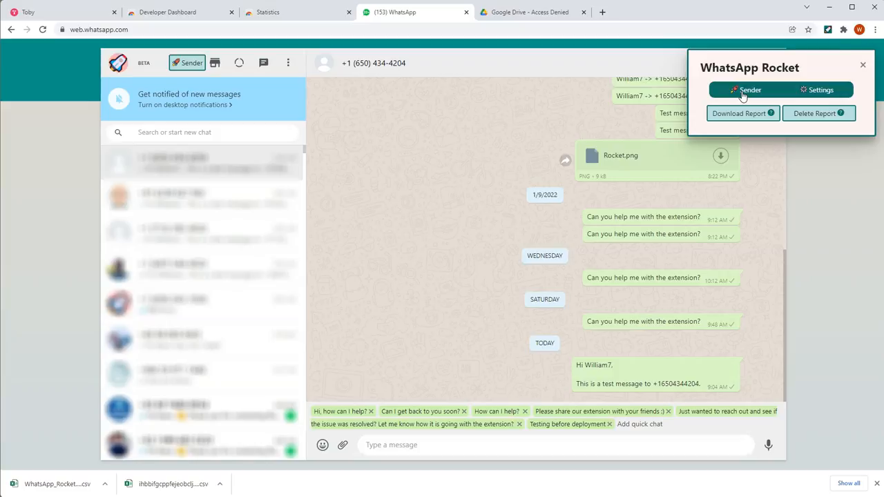
Step: Return to the Sender and read the help notes for the Number List and Upload CSV fields
click(743, 94)
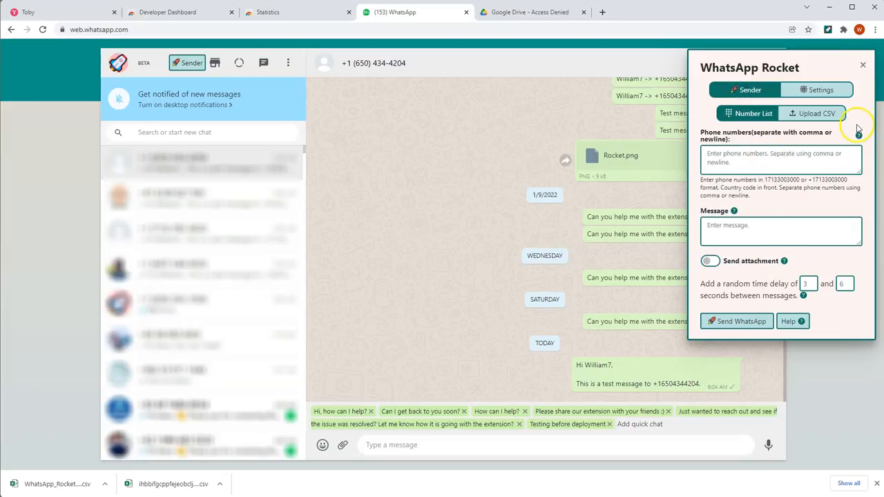
mouse_move(859, 136)
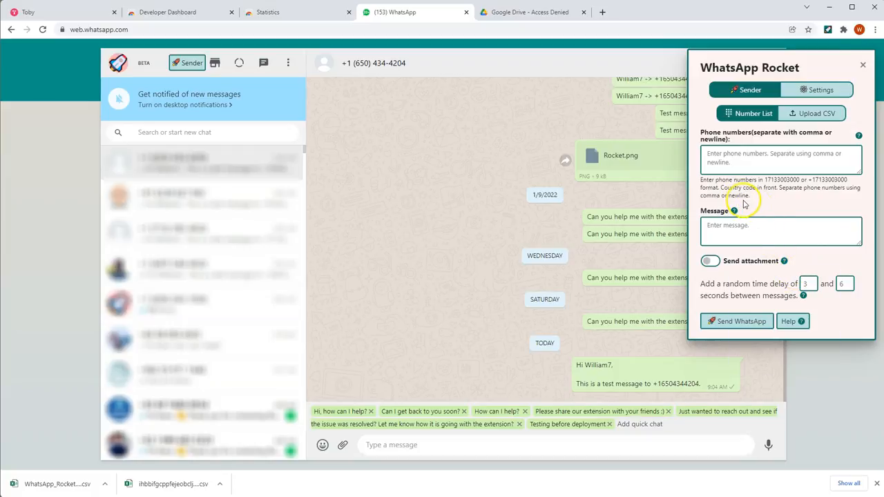
mouse_move(736, 212)
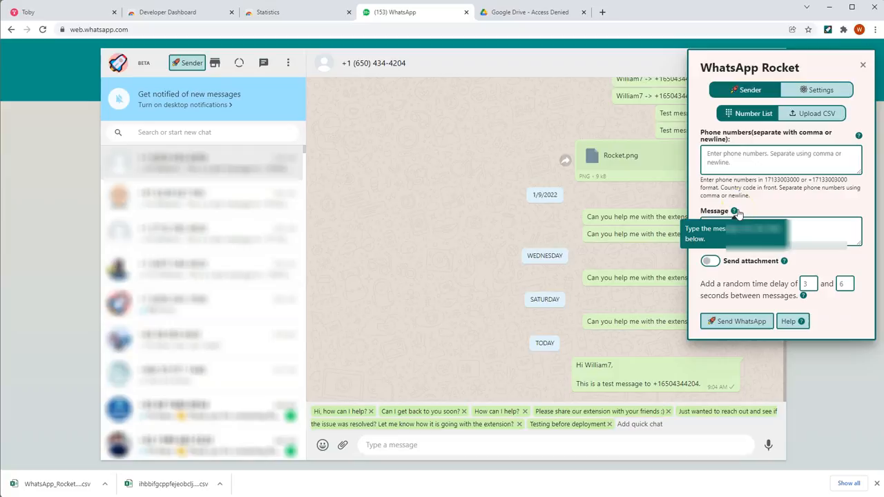
click(801, 116)
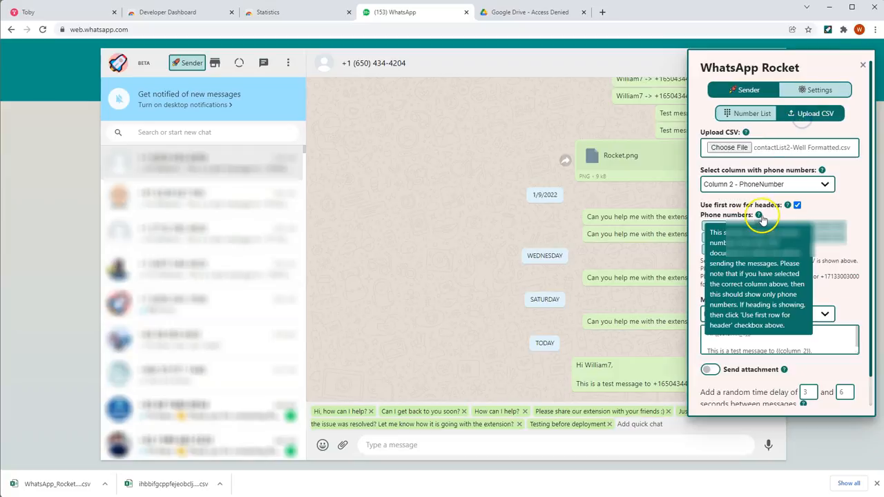
mouse_move(736, 302)
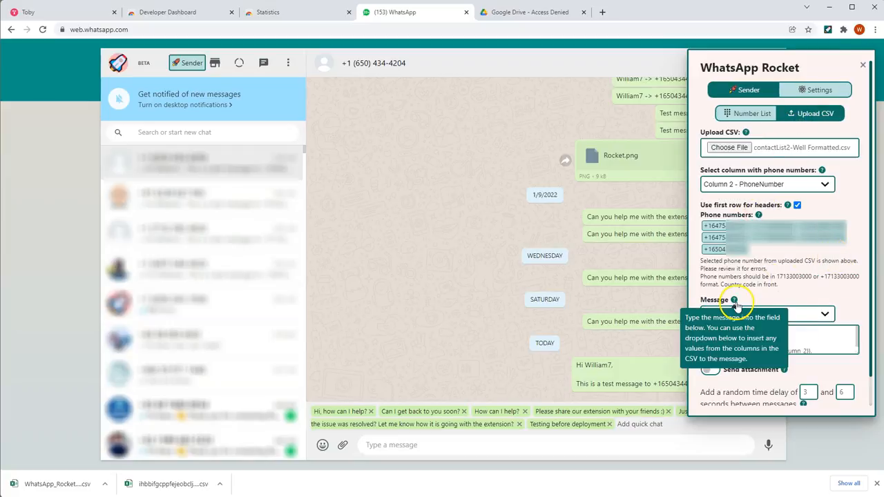
Step: Compare the Number List and Upload CSV forms, and request help from the extension's support chat
click(746, 115)
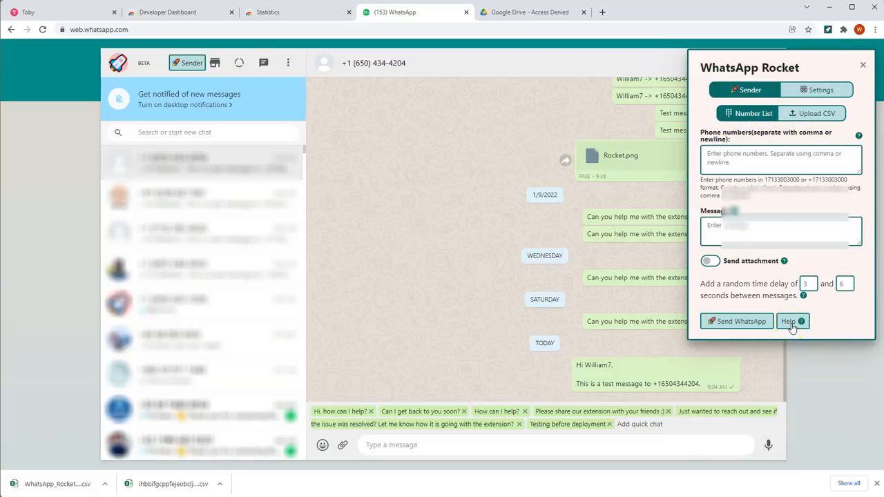
click(807, 117)
scroll(754, 235, down, 2)
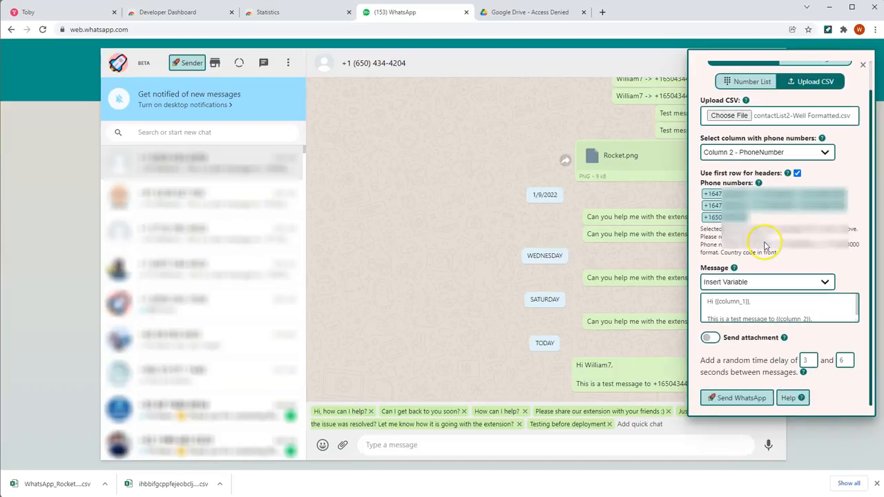
click(734, 82)
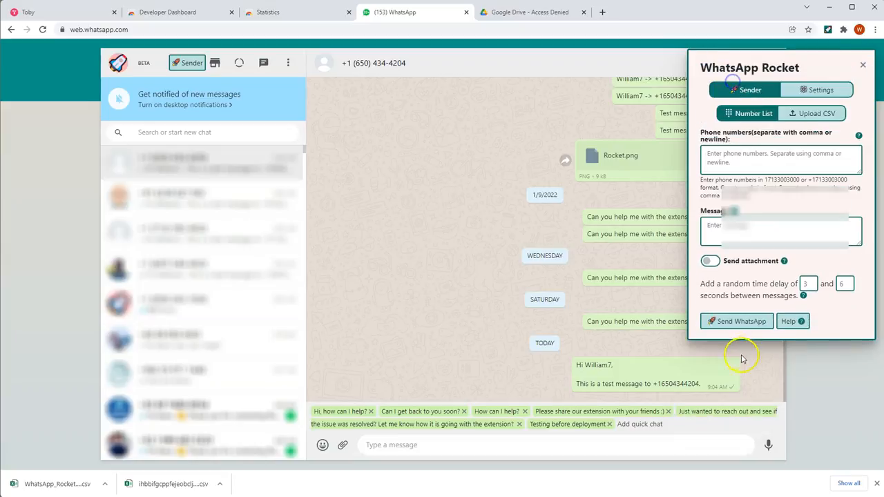
click(789, 326)
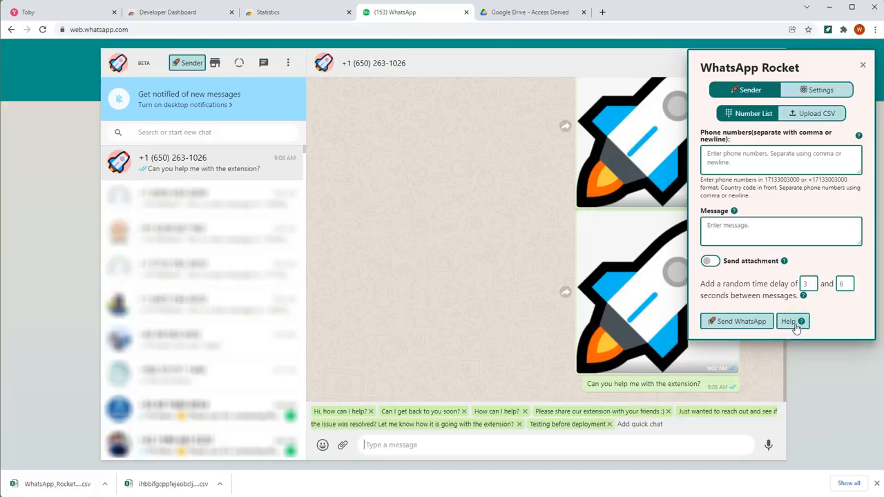
click(729, 155)
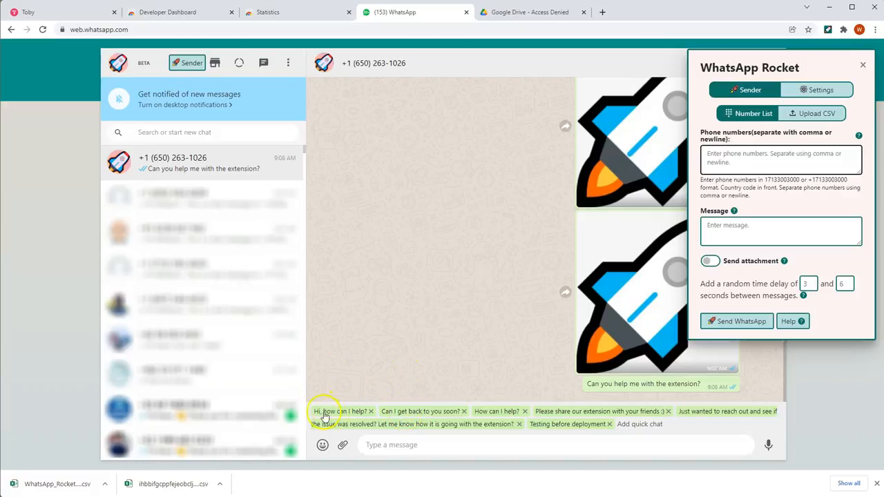
Step: Send the quick chat "Testing before deployment" to support and fill the message box with the "Just wanted to reach out" quick chat
click(385, 448)
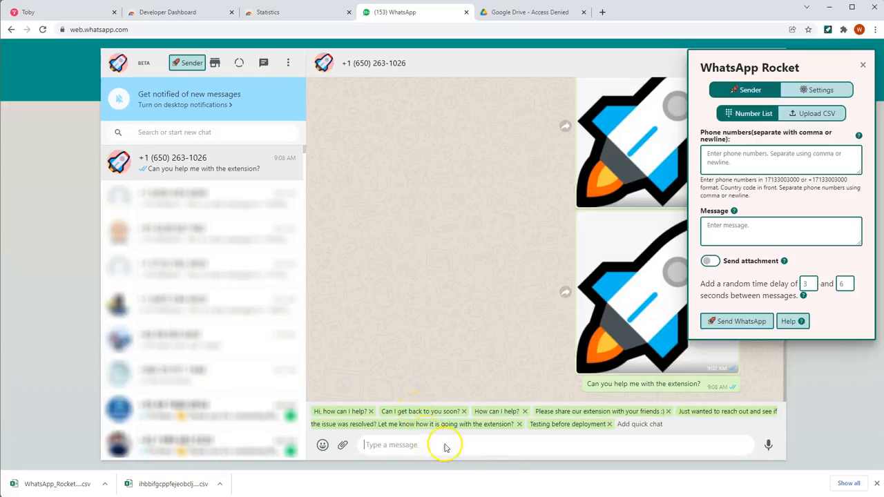
click(538, 425)
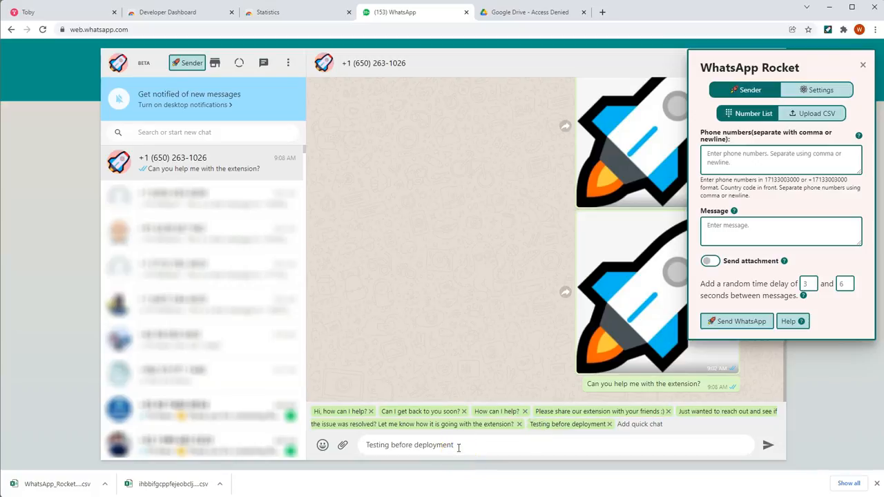
key(Return)
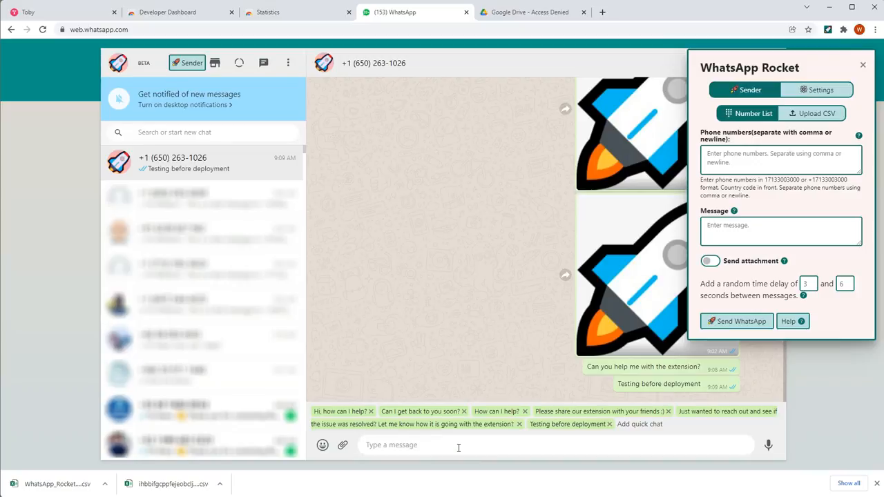
click(484, 424)
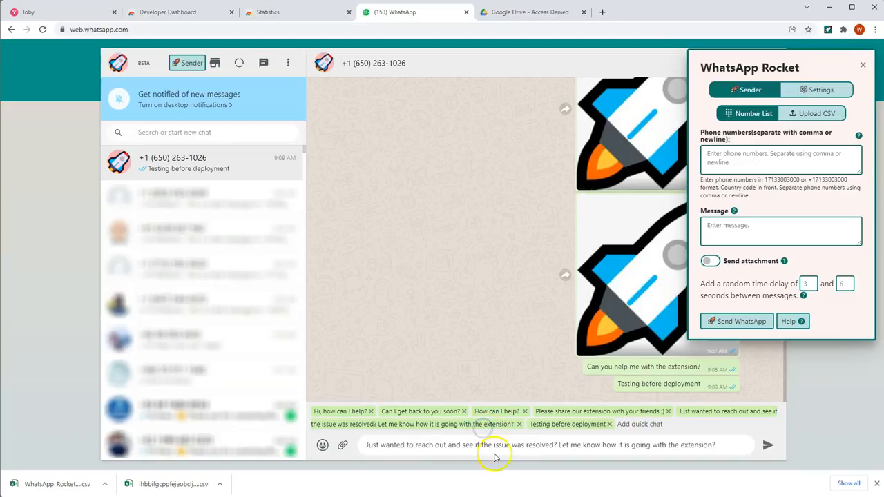
Step: Send the prepared "Just wanted to reach out" message to support and add a new quick chat reading "Test."
key(Return)
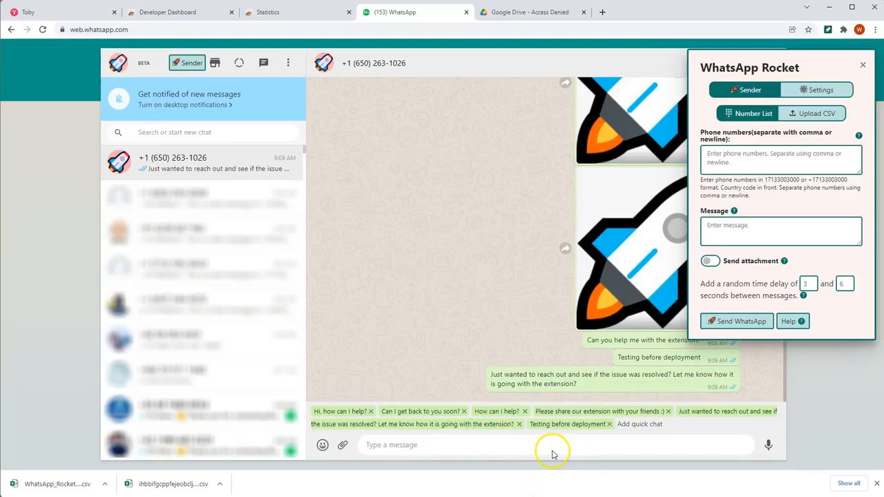
click(631, 430)
click(368, 246)
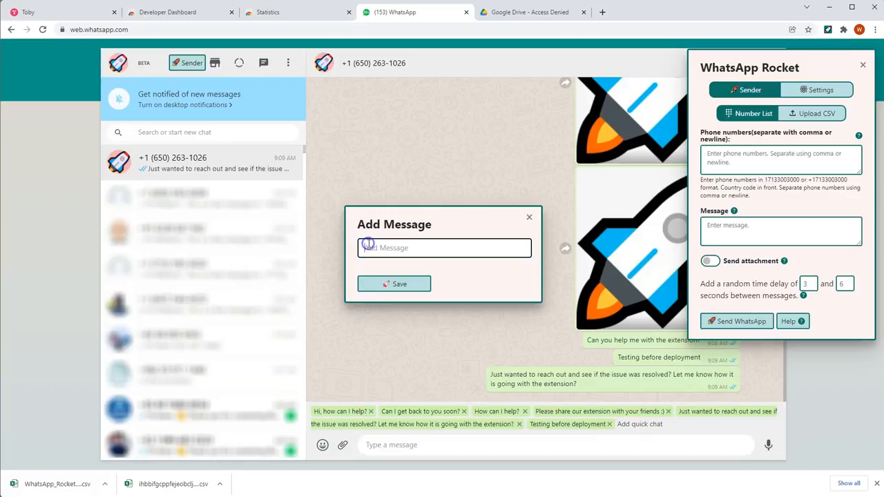
text(Test.)
click(376, 283)
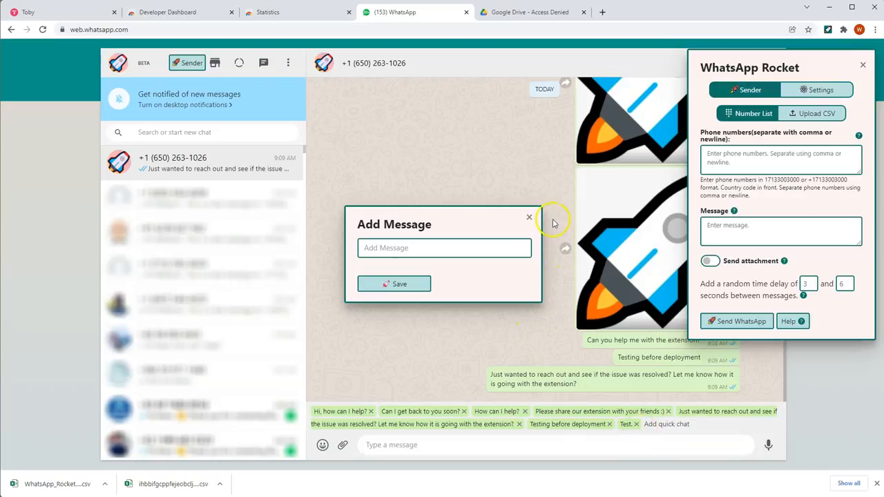
click(529, 216)
Step: Send the "Test." quick chat to support and delete it from the quick chats
click(626, 424)
key(Return)
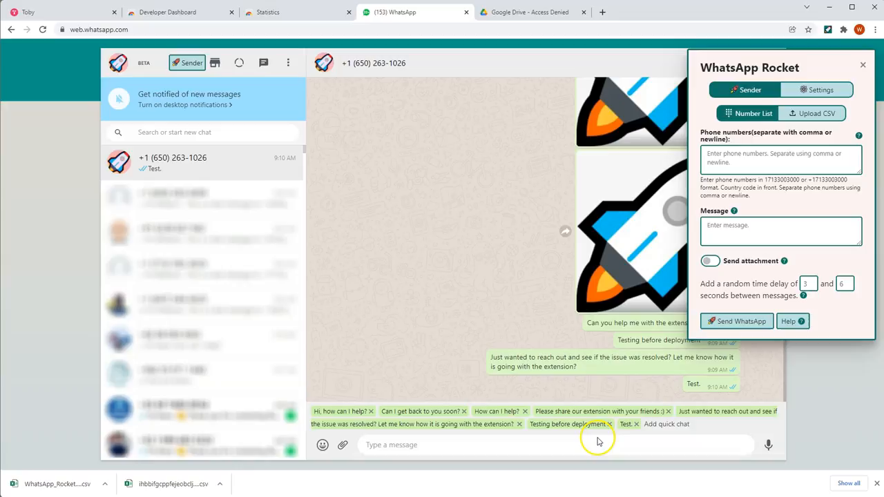
click(633, 426)
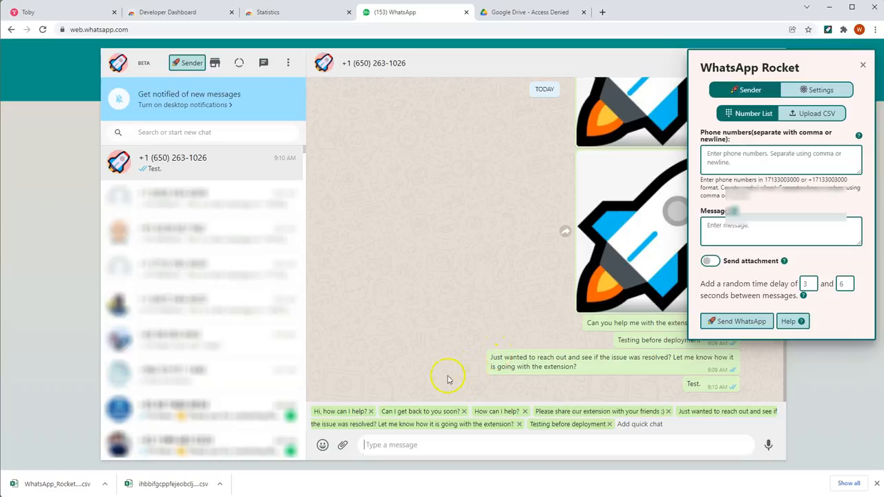
Step: Send another help request to the extension's support chat from the Upload CSV form
click(25, 486)
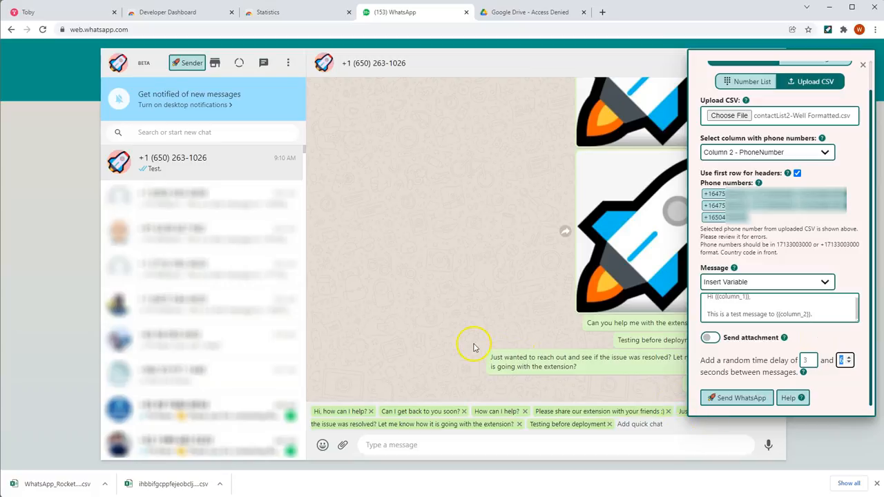
click(790, 401)
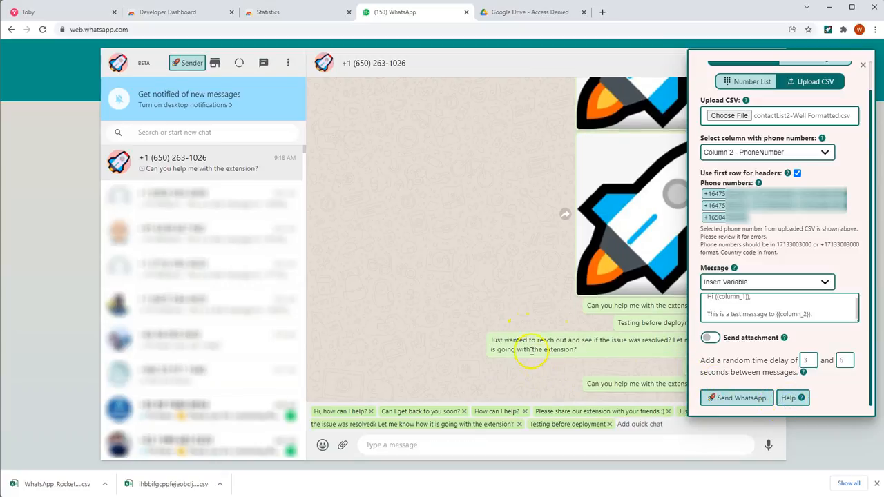